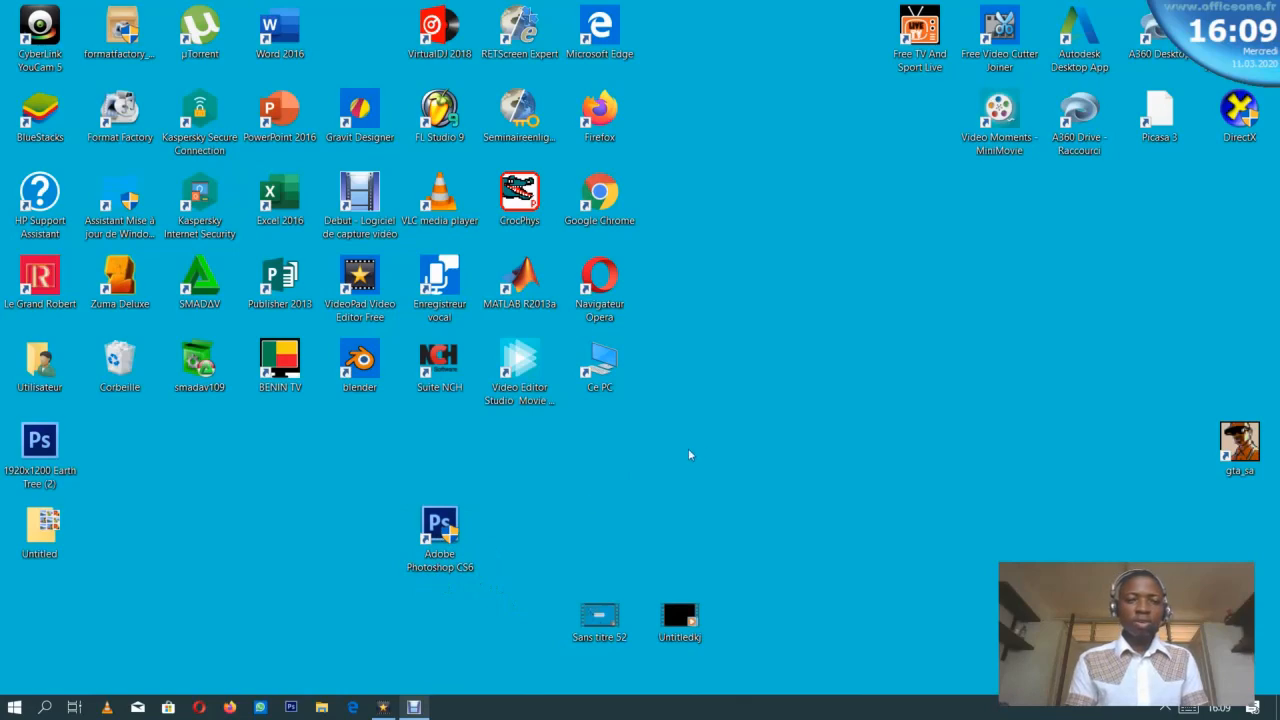
# Step: Launch Adobe Photoshop CS6 from the desktop and dismiss the notice about another running instance
pyautogui.doubleClick(440, 532)
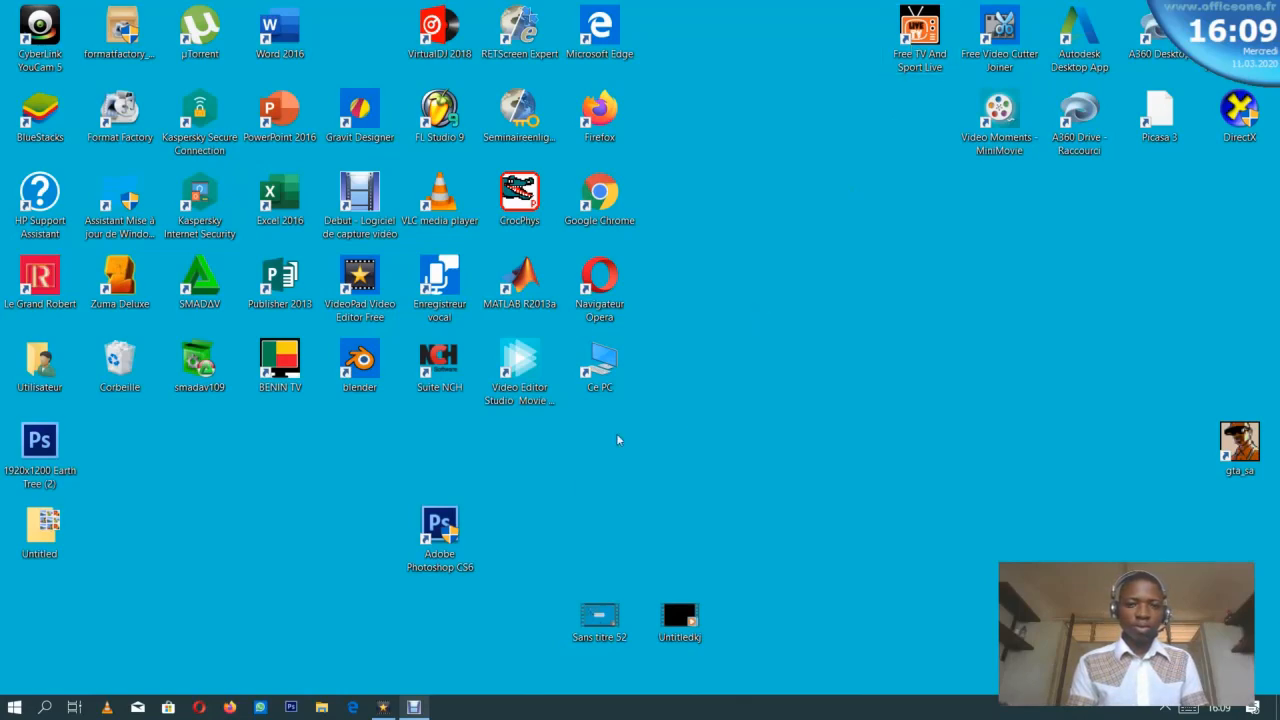
pyautogui.doubleClick(445, 537)
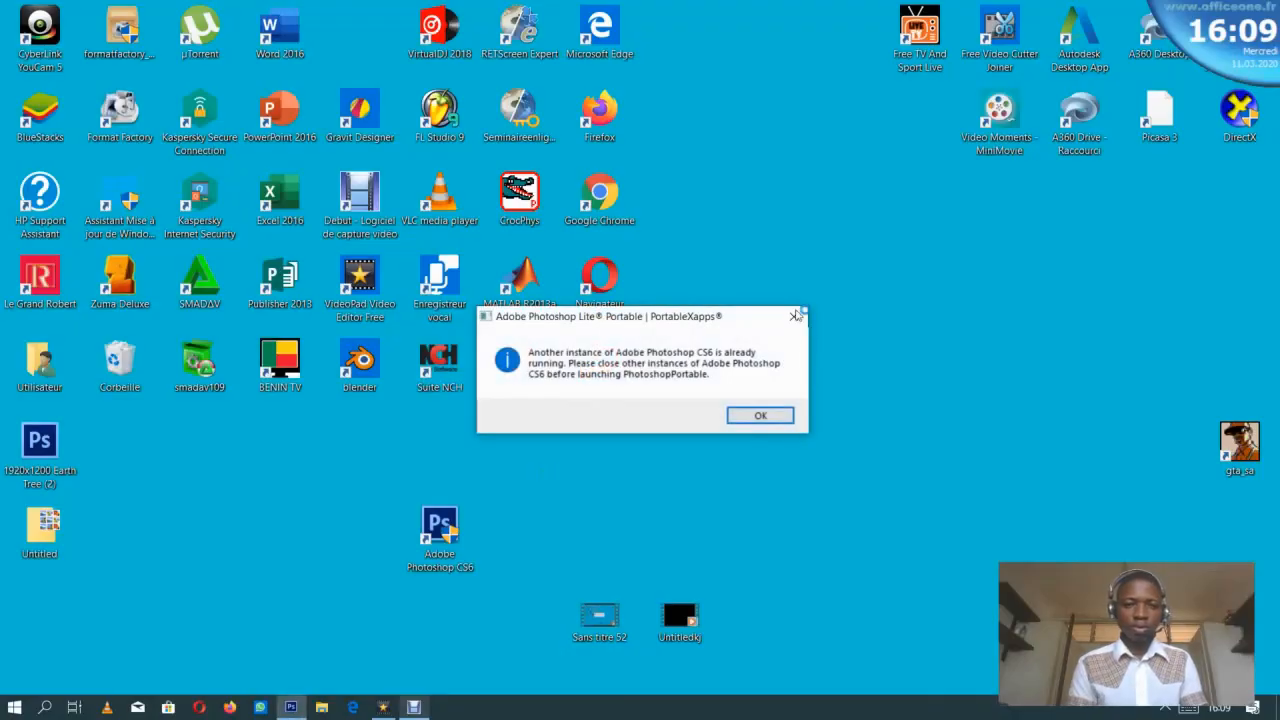
pyautogui.click(771, 415)
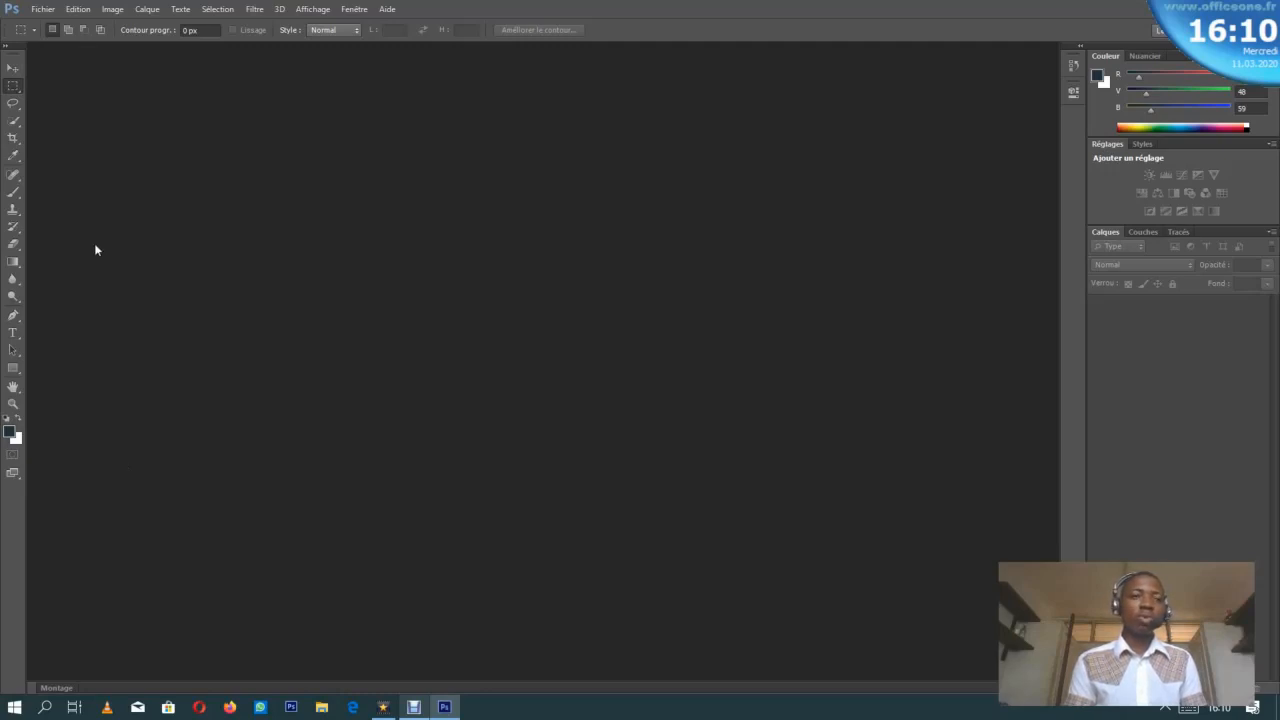
pyautogui.click(48, 11)
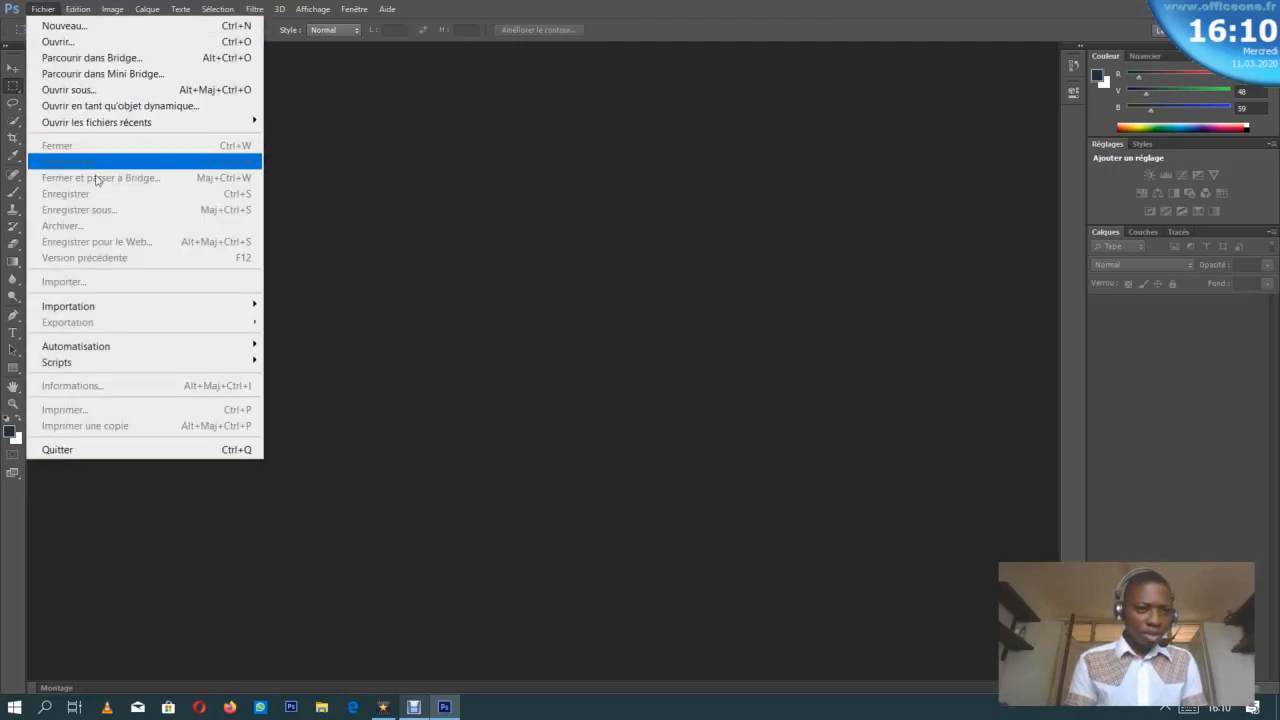
pyautogui.click(457, 109)
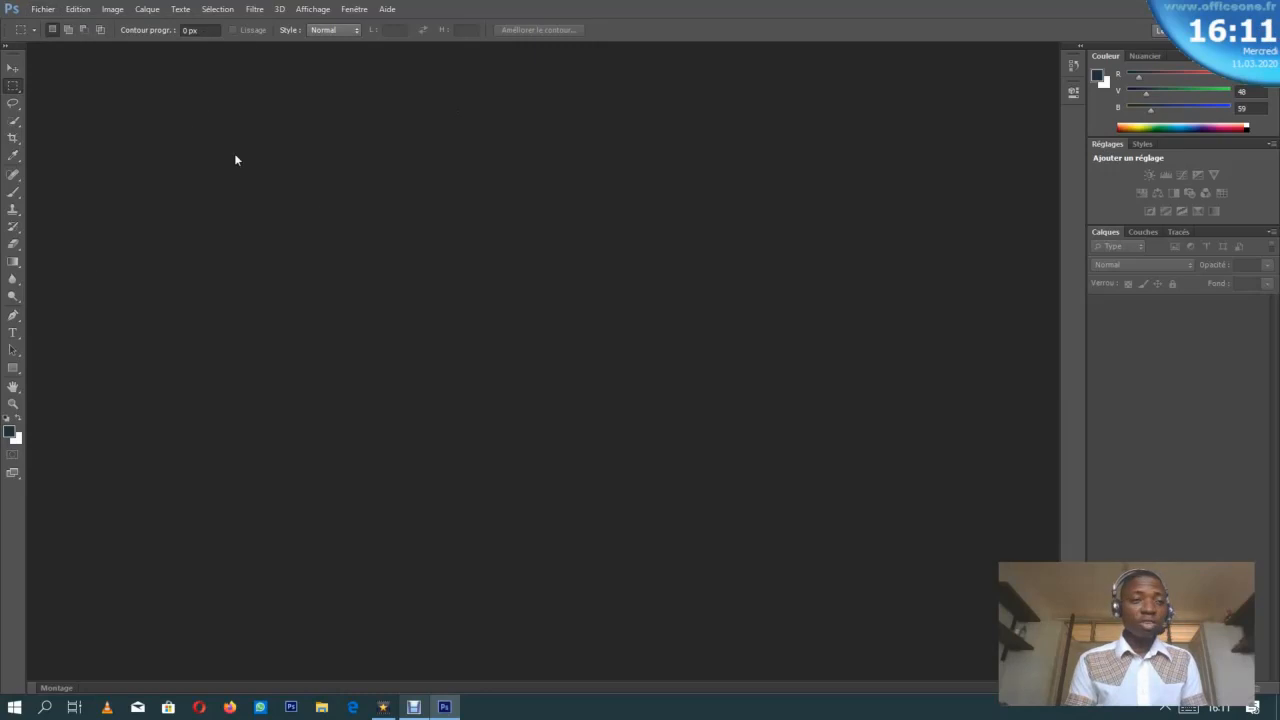
pyautogui.click(43, 9)
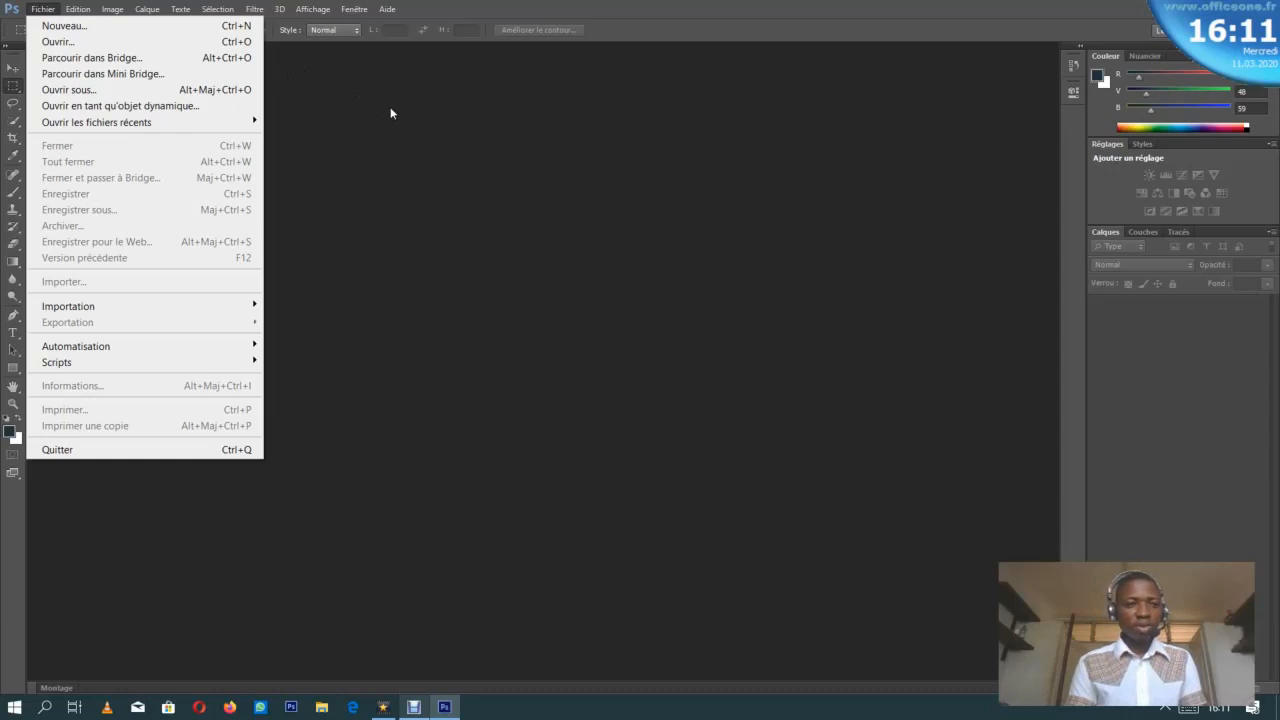
pyautogui.click(328, 75)
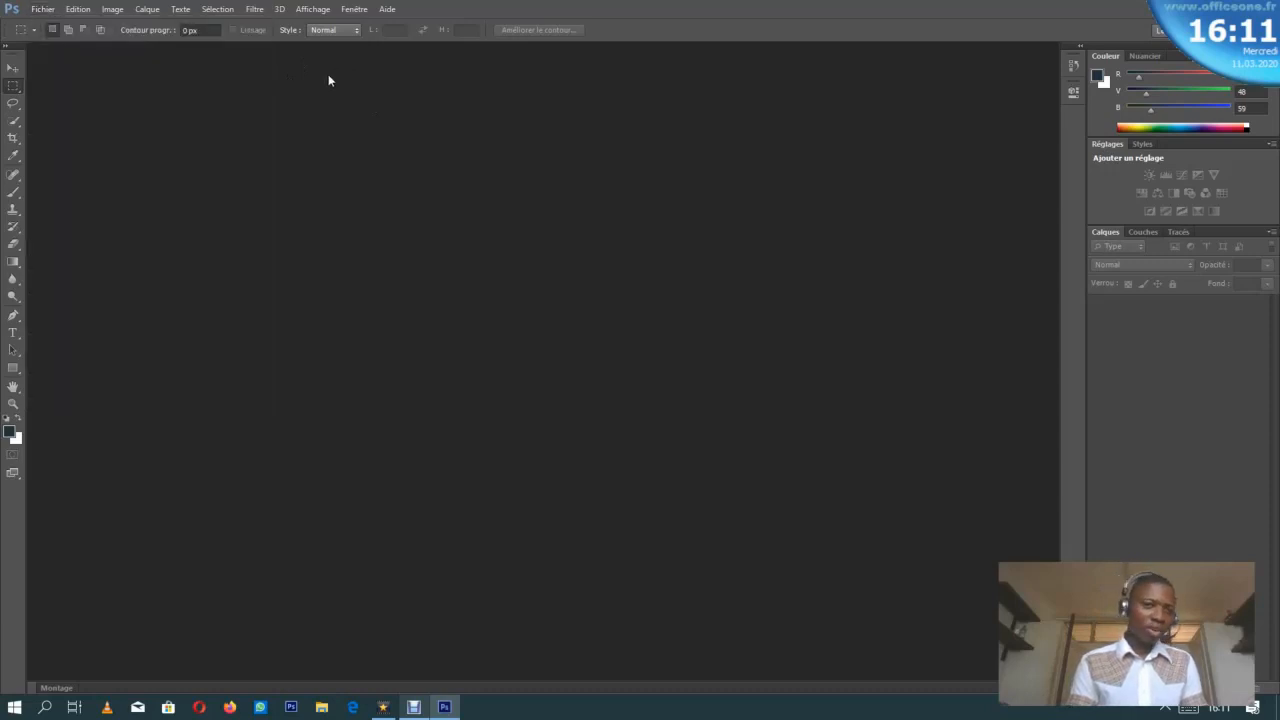
pyautogui.click(75, 9)
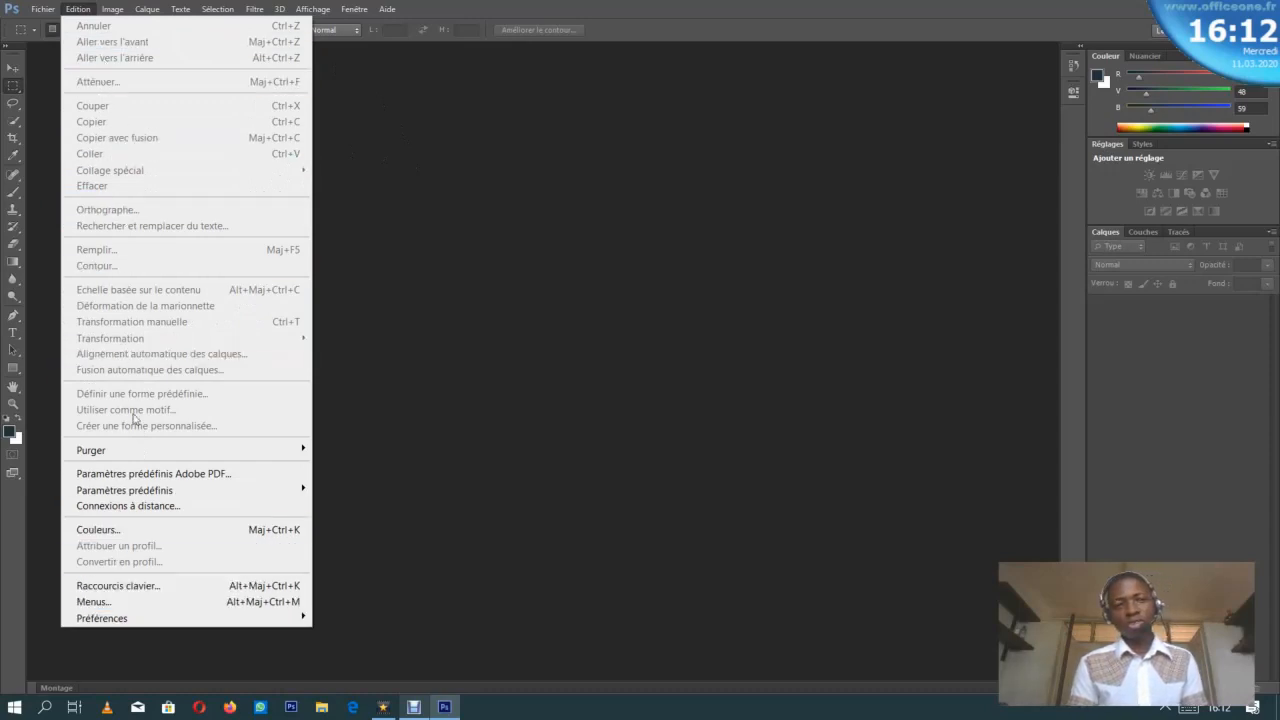
pyautogui.click(607, 409)
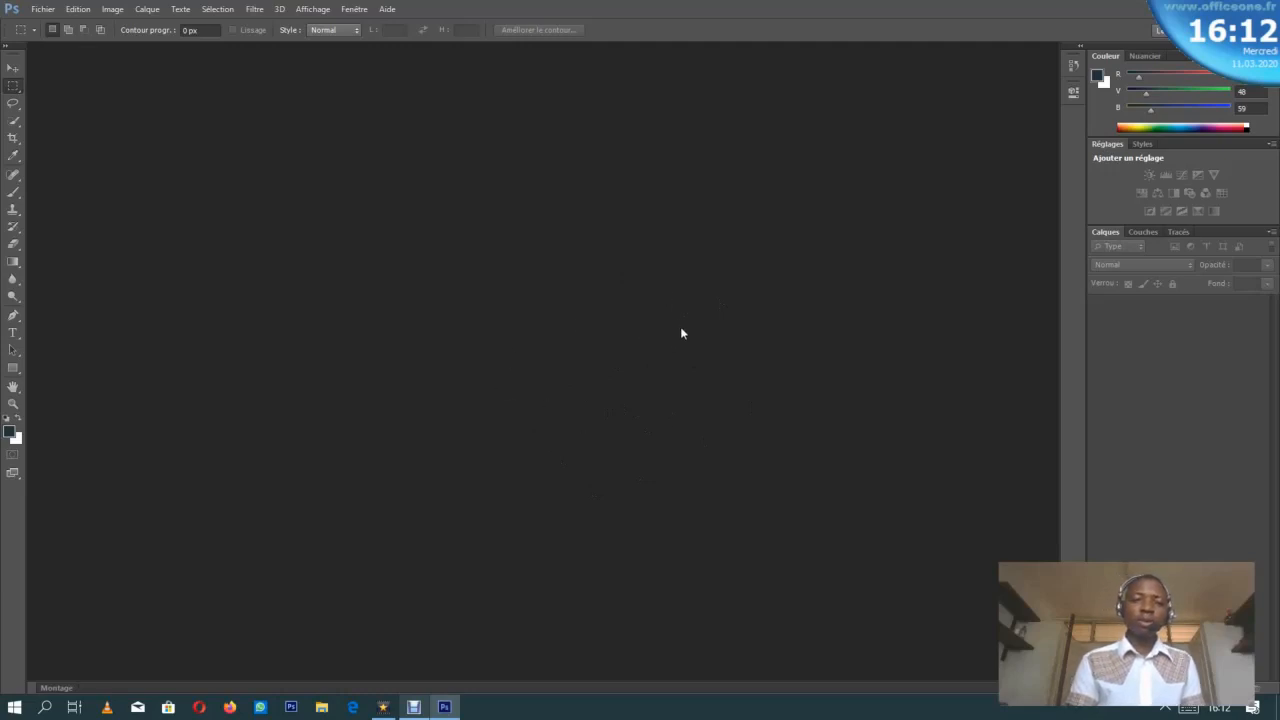
# Step: Start opening a file and look through the %%%%% folder and its modifier subfolder on drive D:, showing modifier's files as thumbnails
pyautogui.hotkey('ctrl', 'o')
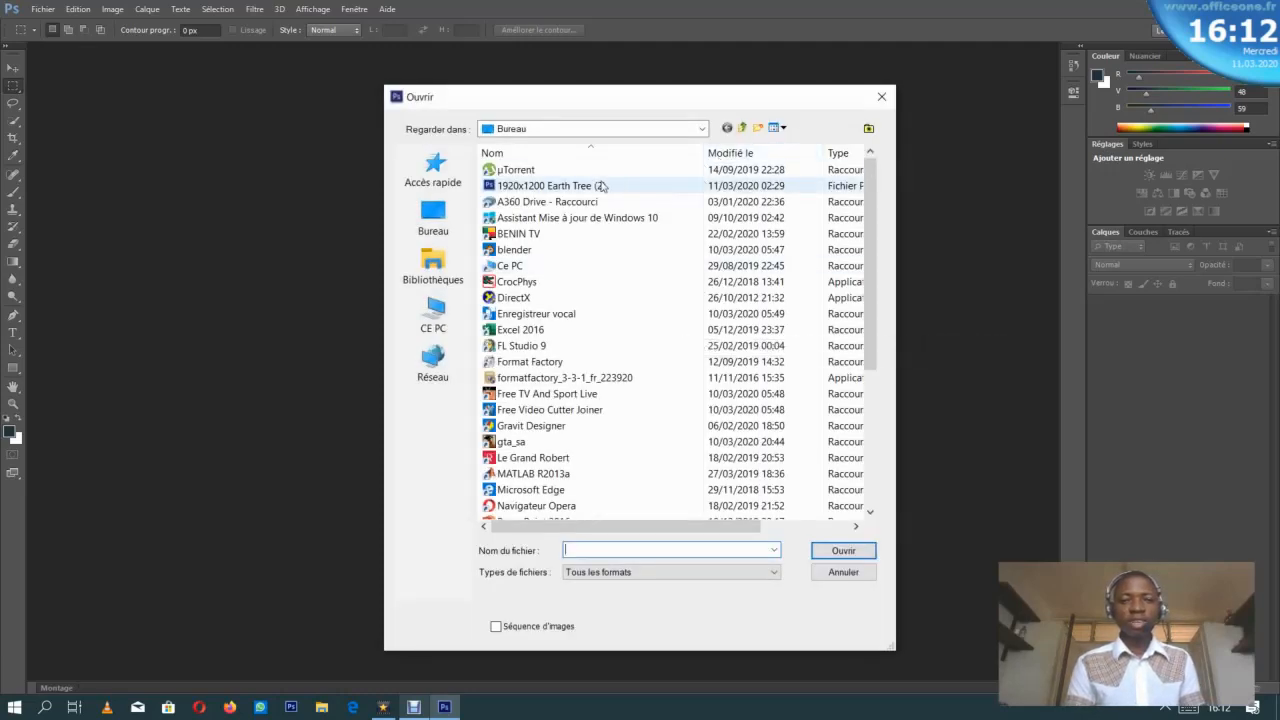
pyautogui.click(433, 316)
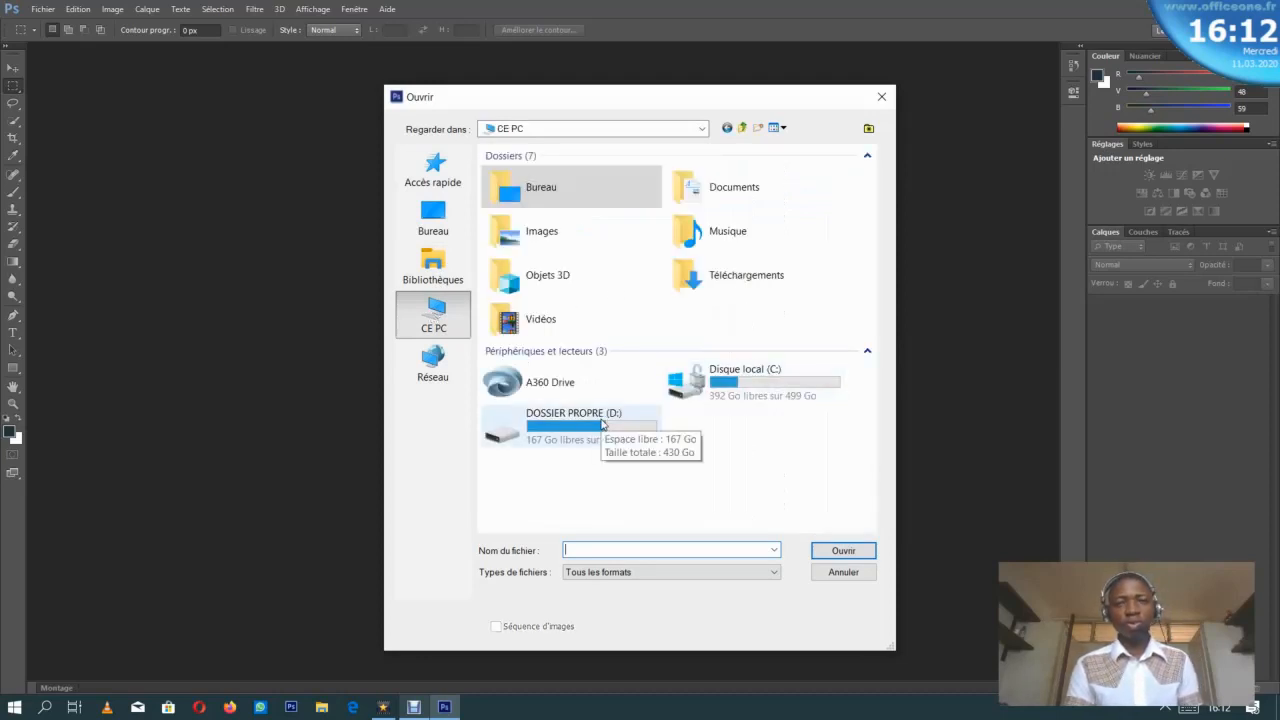
pyautogui.doubleClick(602, 425)
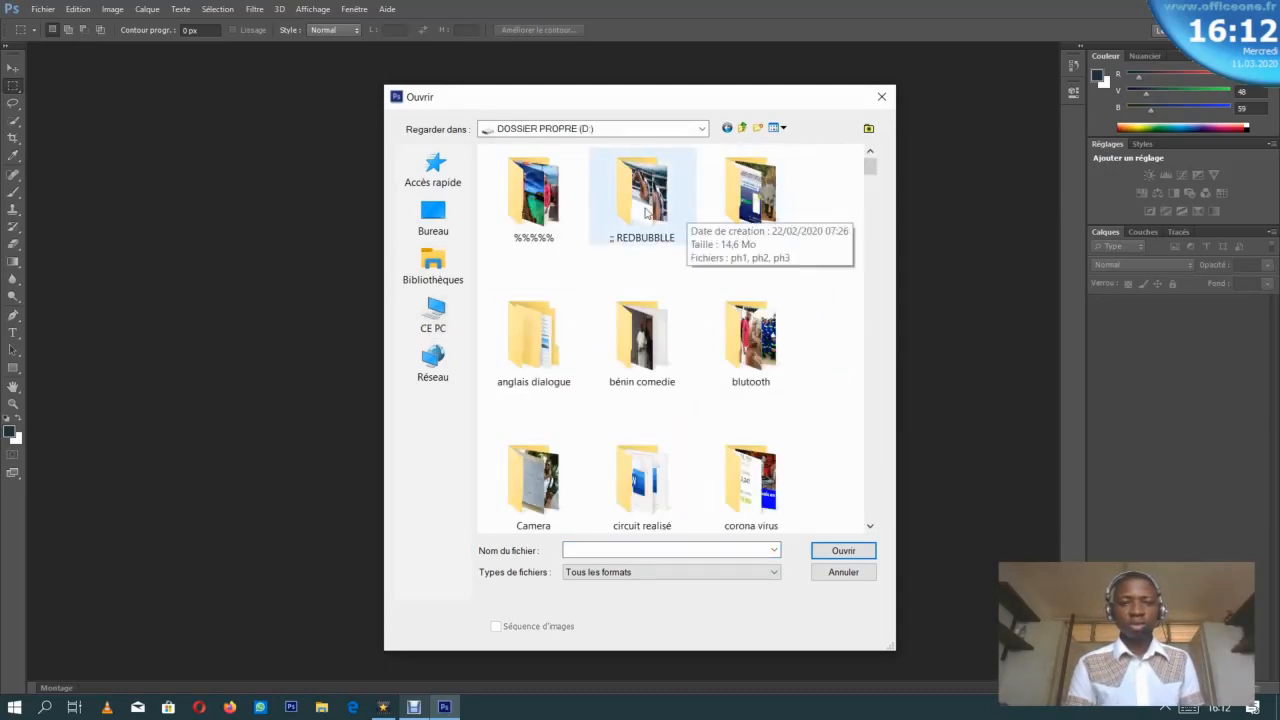
pyautogui.doubleClick(540, 227)
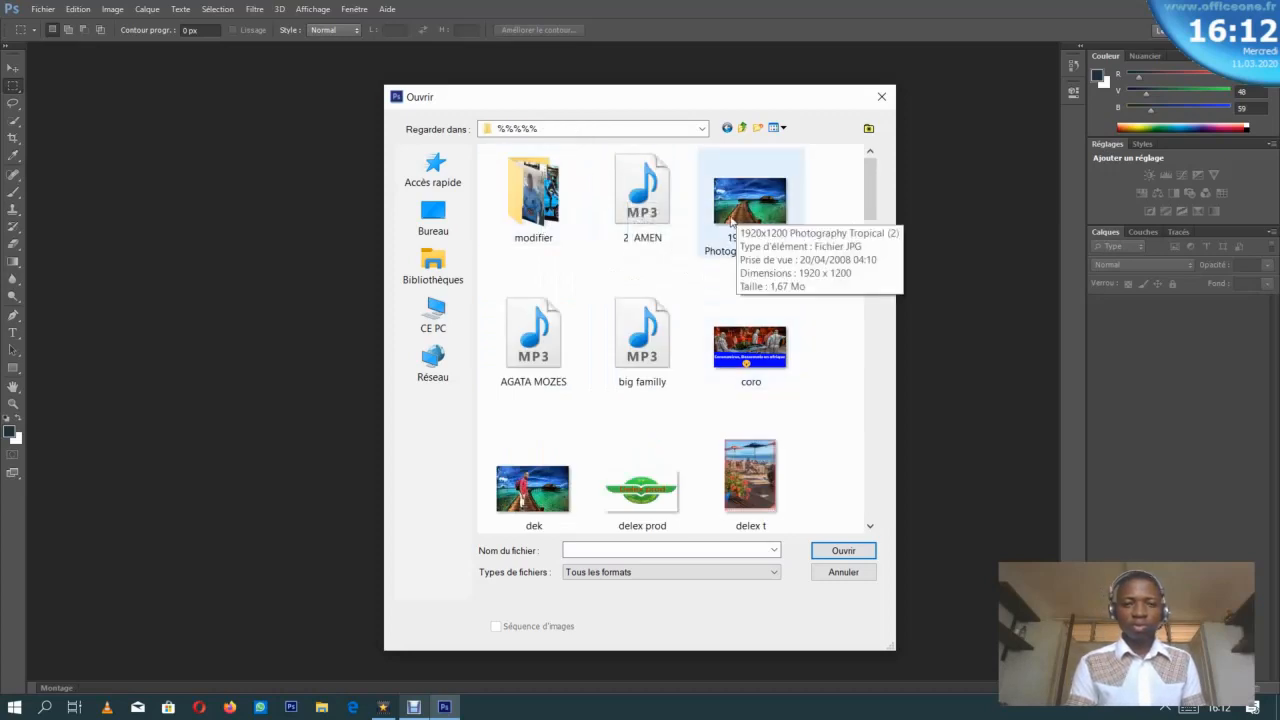
pyautogui.scroll(-2, 678, 438)
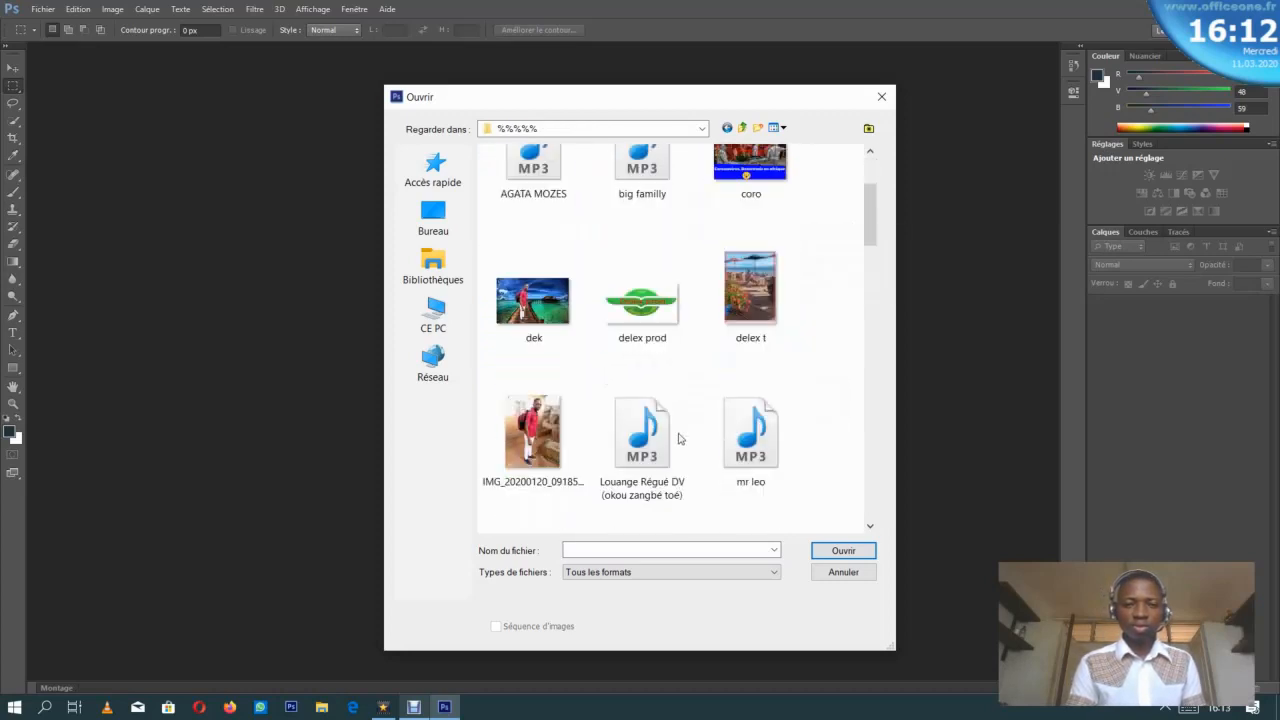
pyautogui.scroll(-5, 678, 438)
pyautogui.scroll(8, 677, 437)
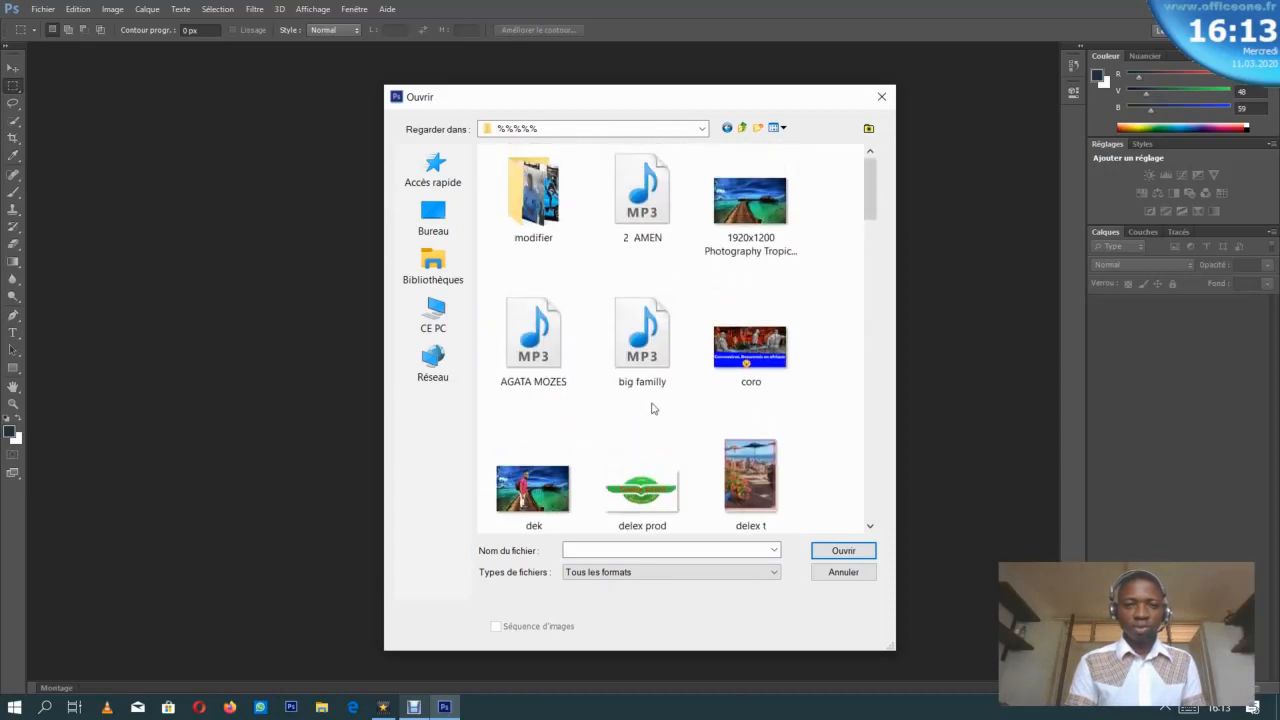
pyautogui.doubleClick(538, 228)
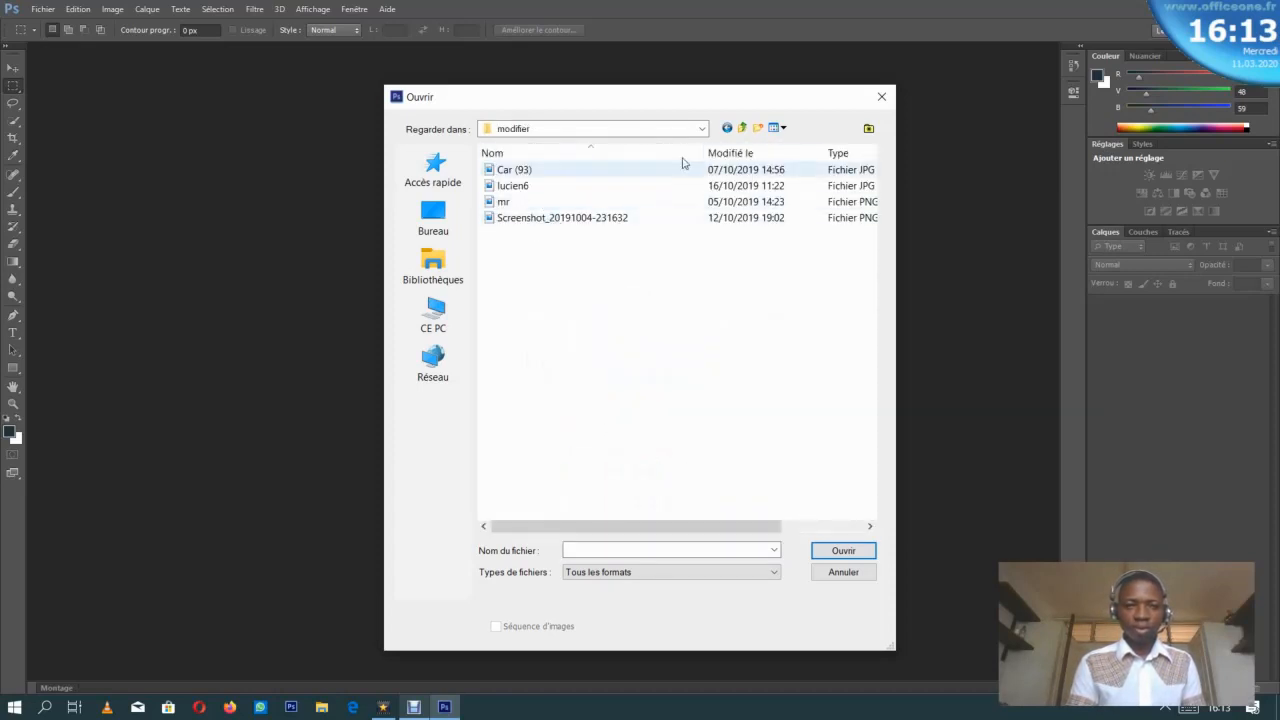
pyautogui.click(783, 130)
pyautogui.click(815, 186)
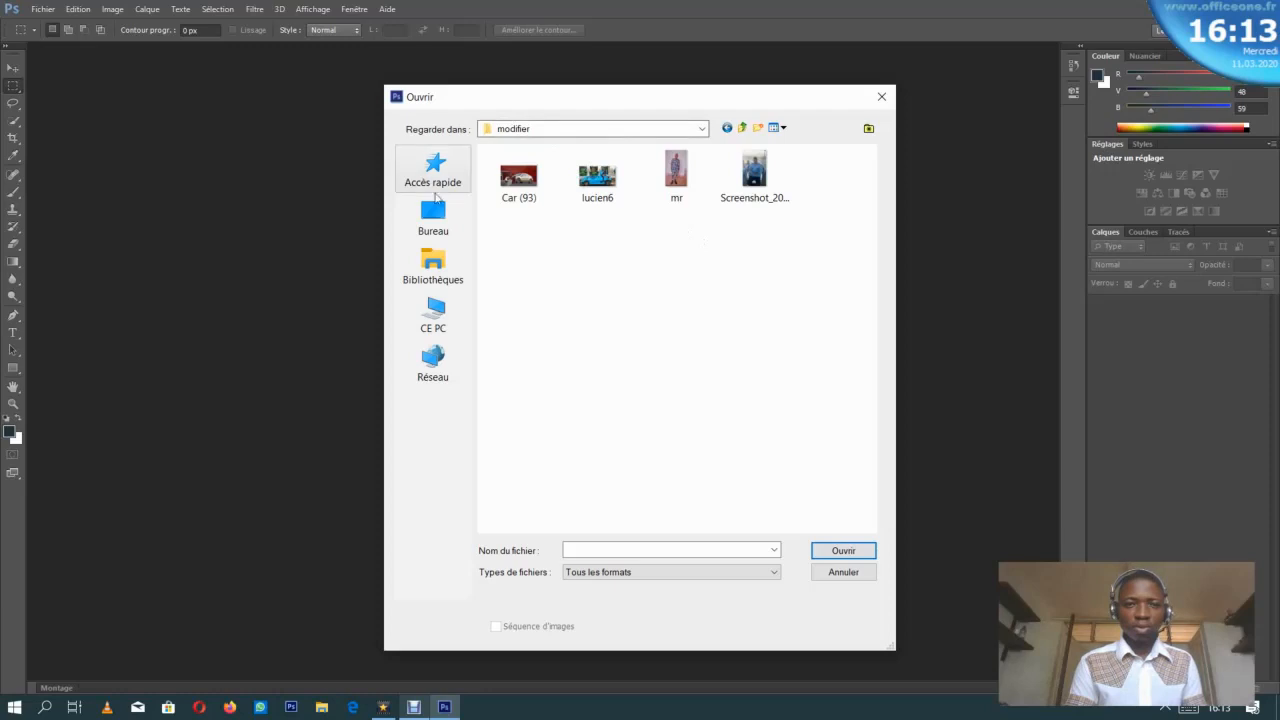
# Step: Open the image 1920x1200 Earth Tree (2) from blutooth's Nouveau dossier folder on drive D: and fit it to the screen
pyautogui.click(436, 318)
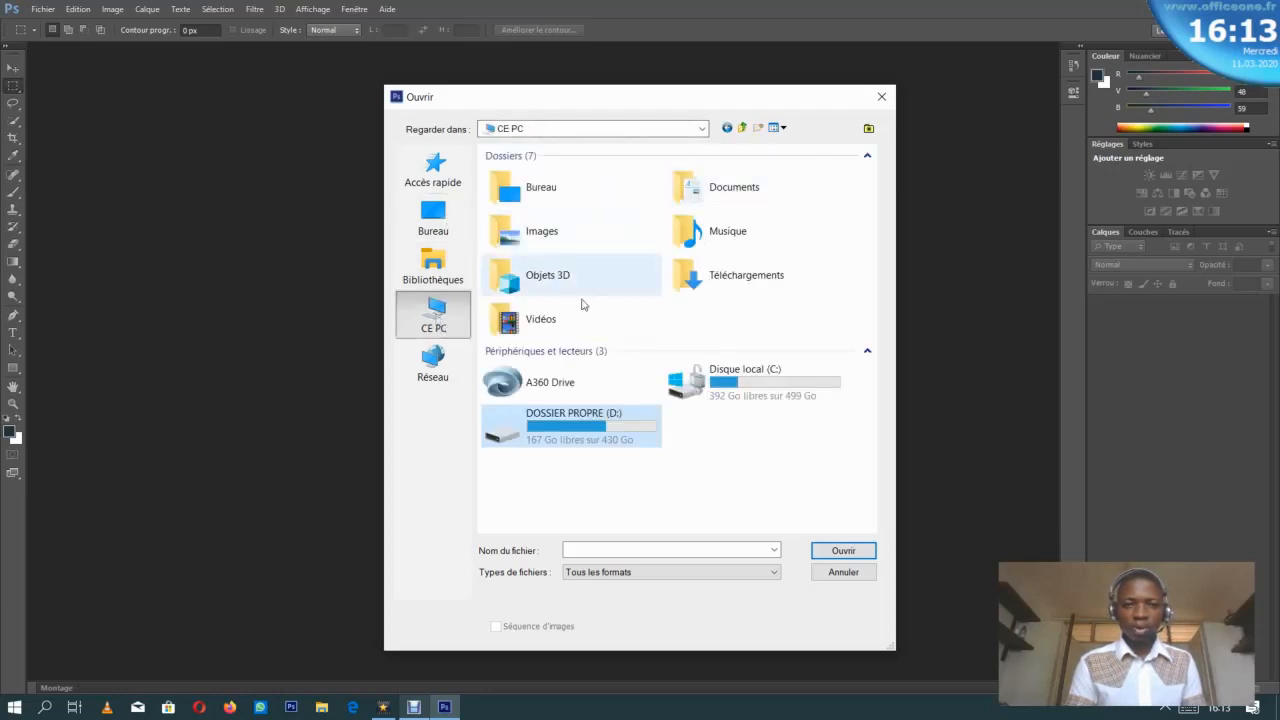
pyautogui.doubleClick(604, 432)
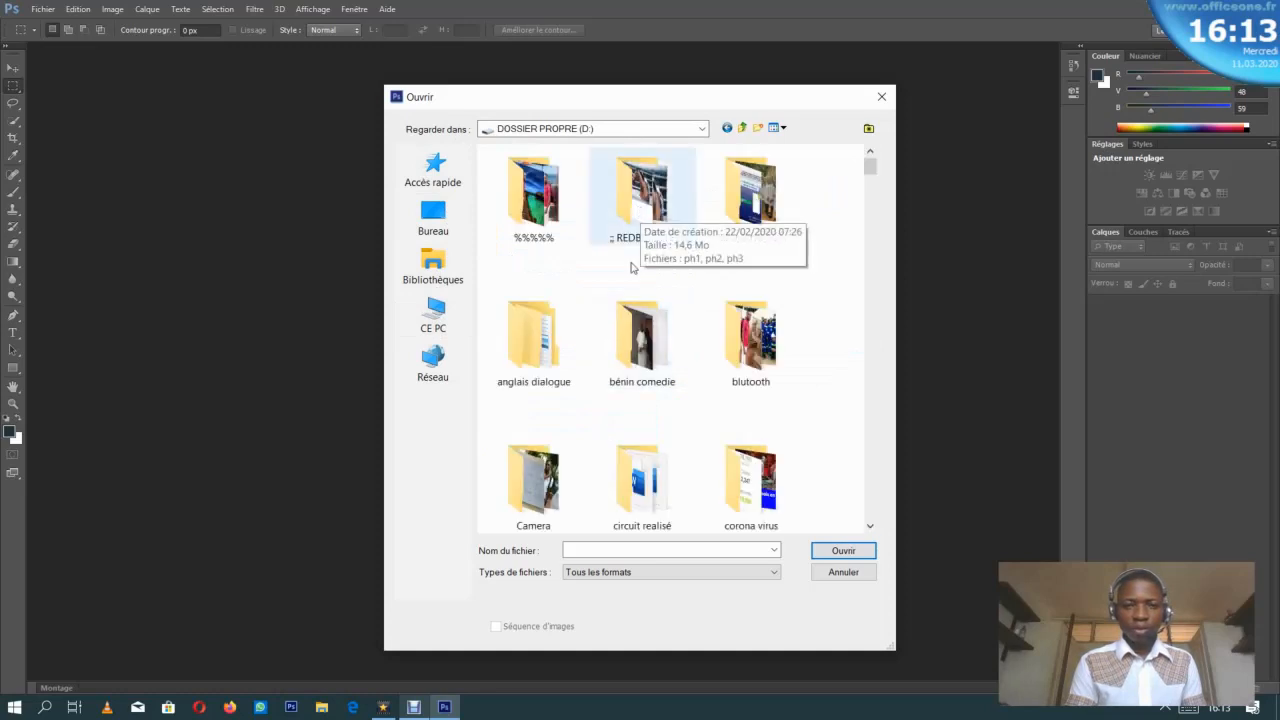
pyautogui.scroll(-6, 634, 390)
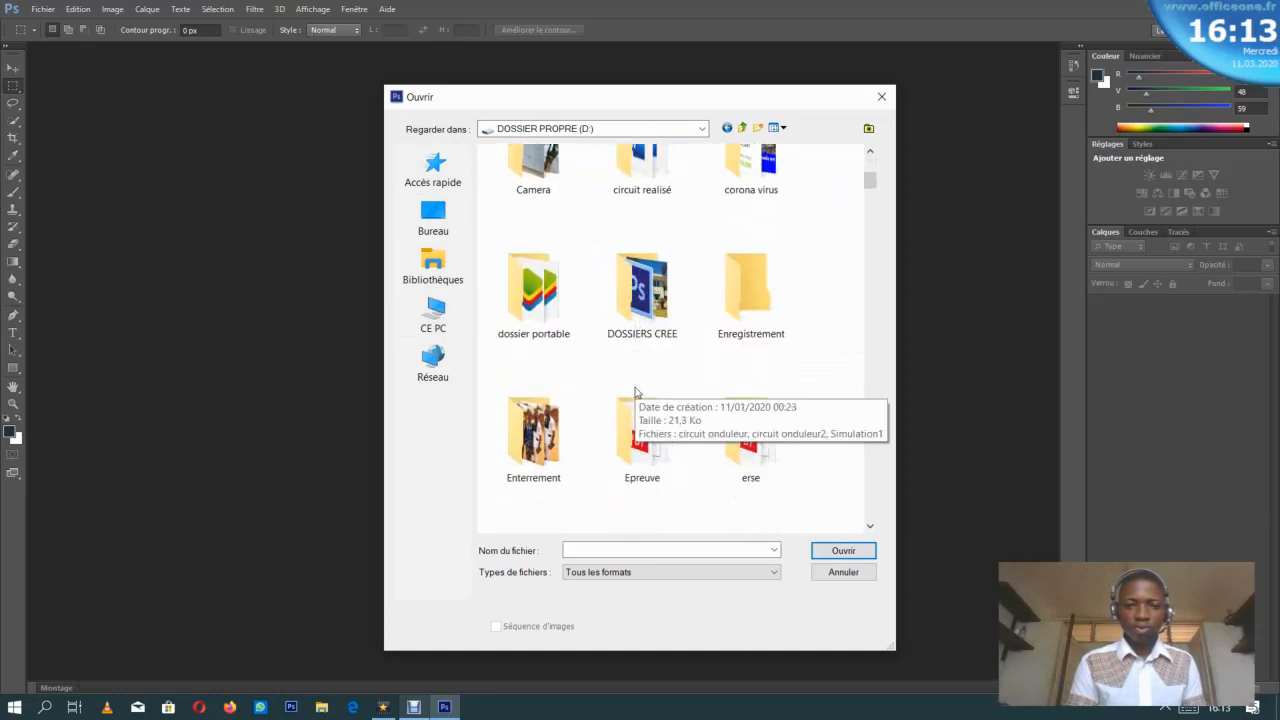
pyautogui.scroll(4, 634, 390)
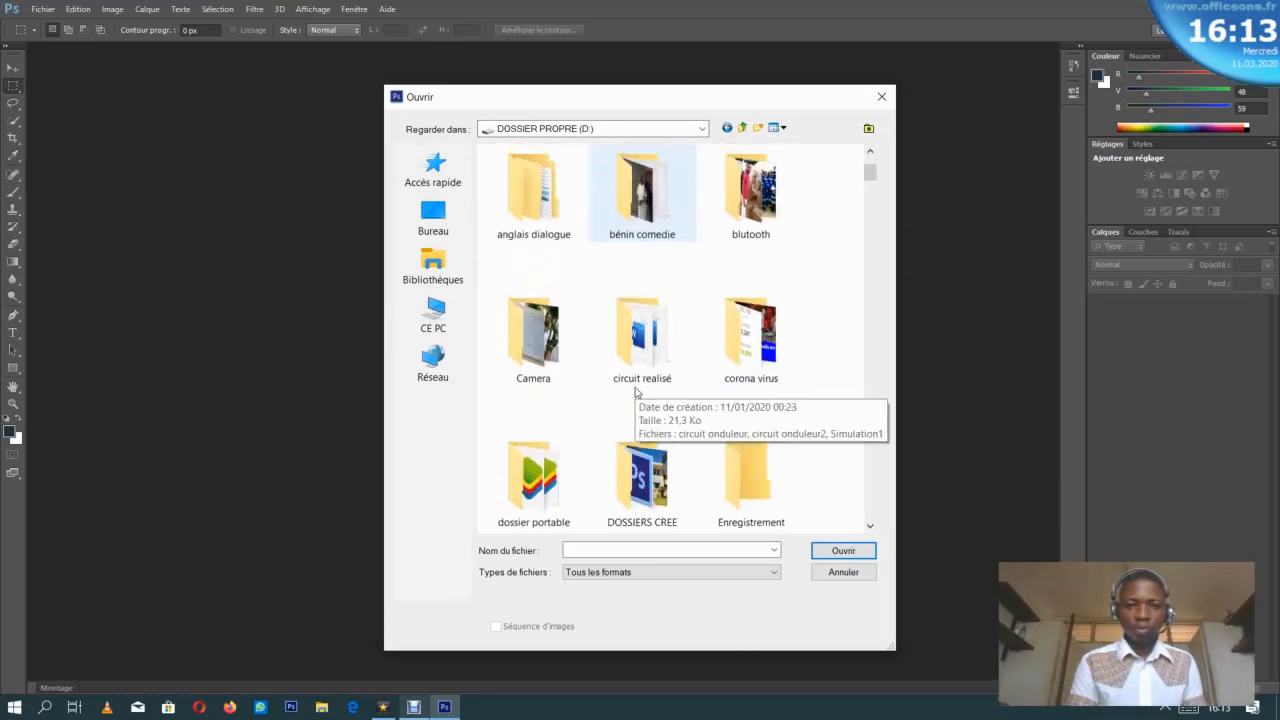
pyautogui.scroll(3, 634, 392)
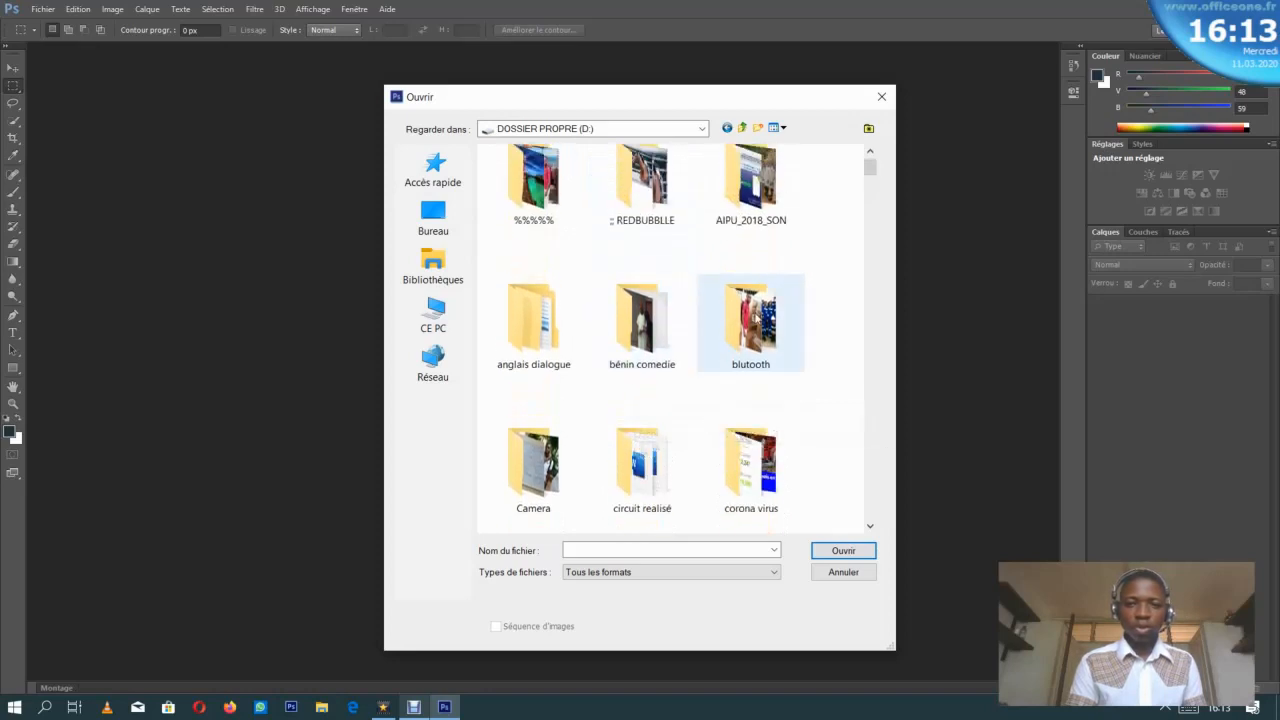
pyautogui.doubleClick(754, 317)
pyautogui.doubleClick(531, 225)
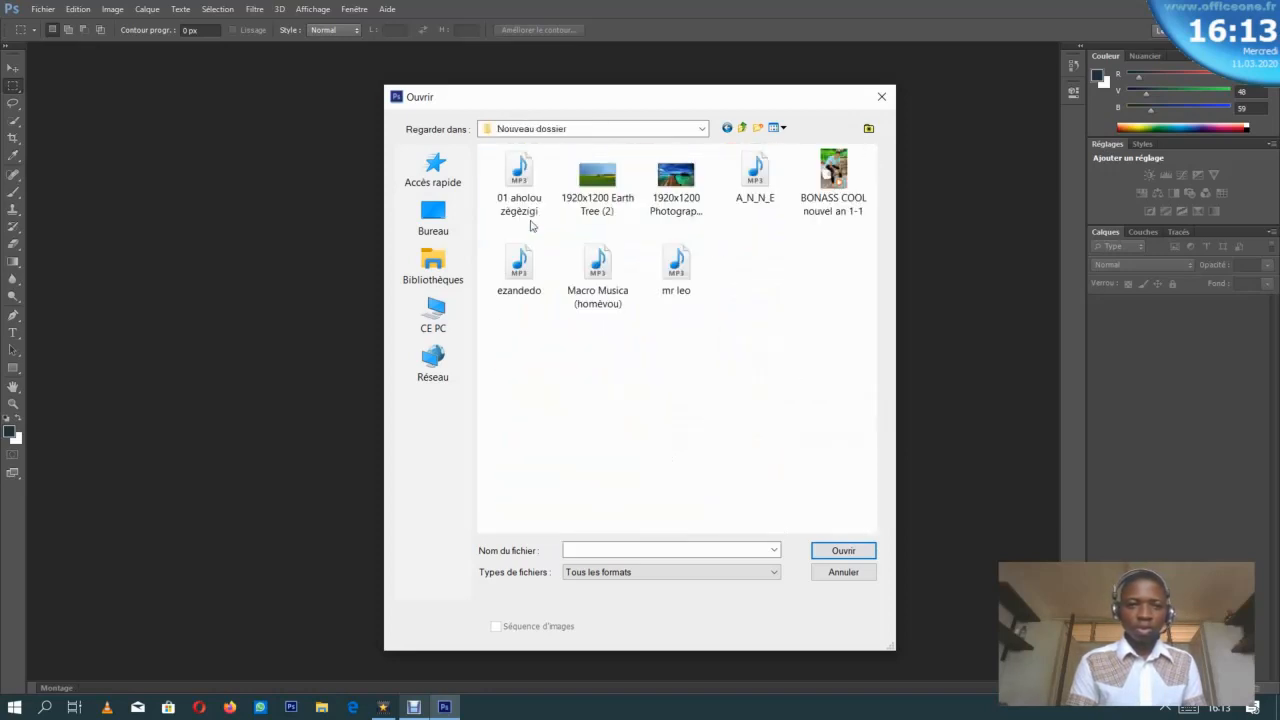
pyautogui.doubleClick(592, 177)
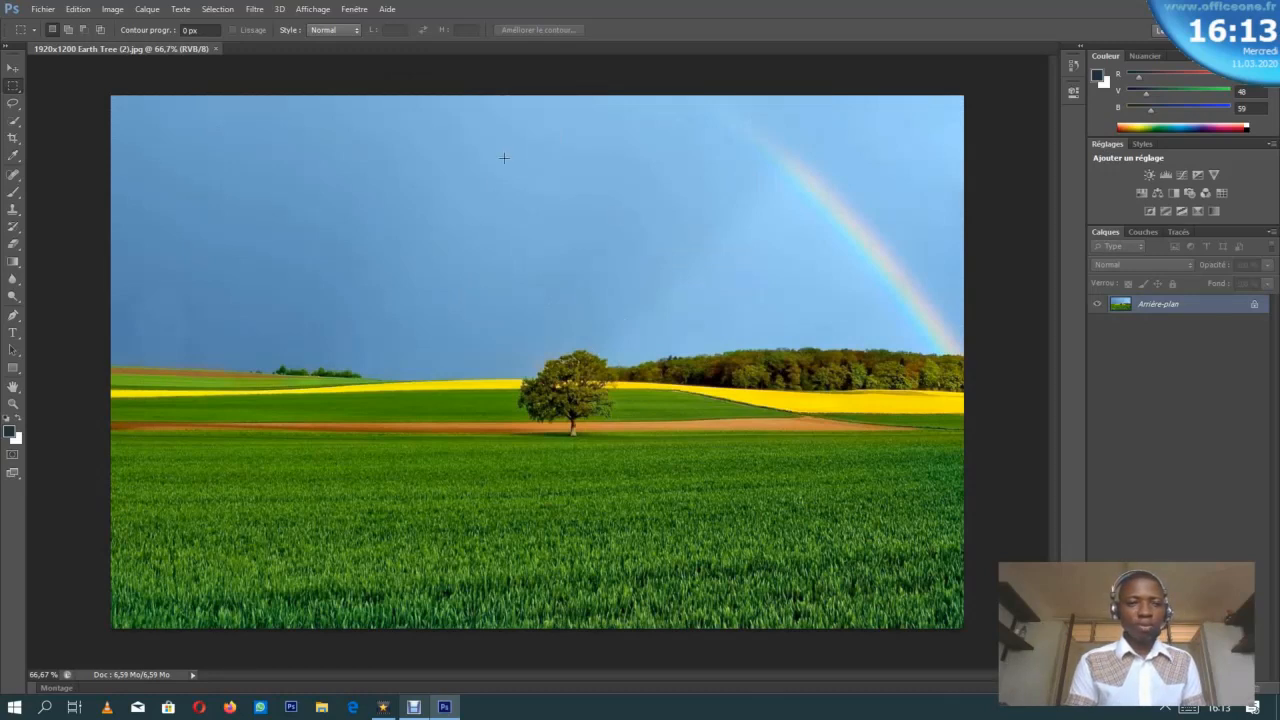
pyautogui.click(12, 405)
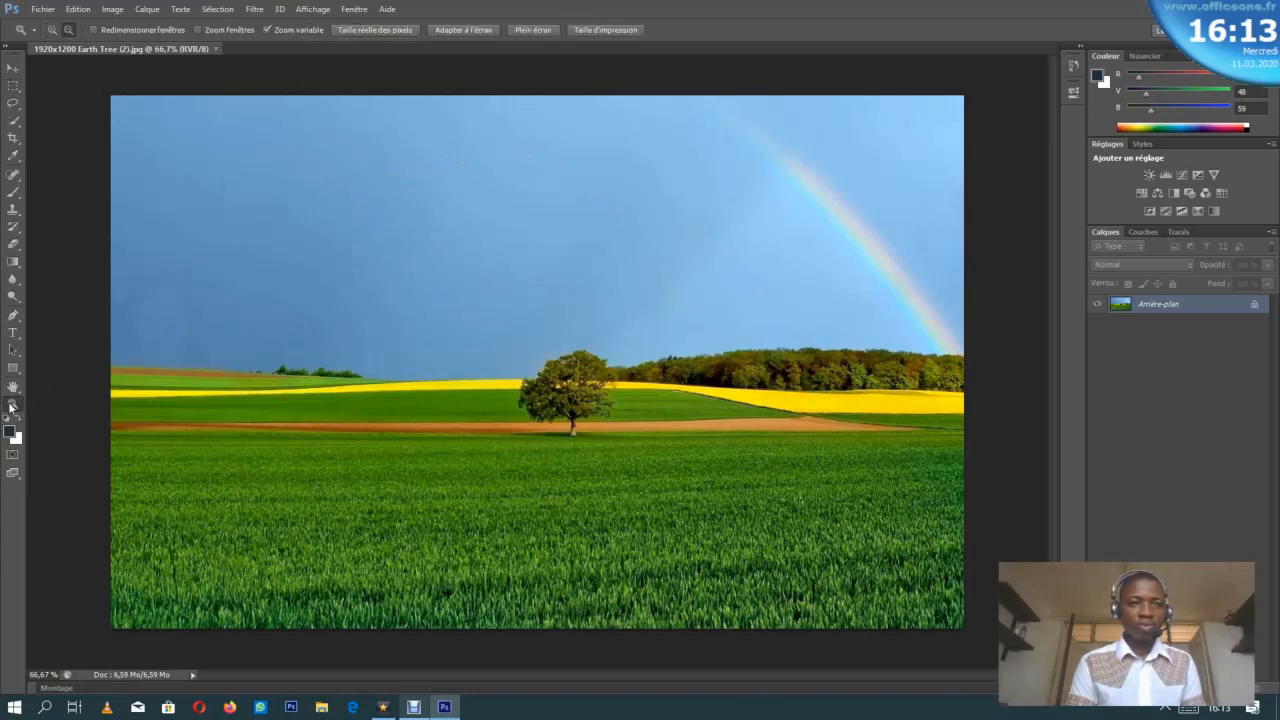
pyautogui.click(481, 30)
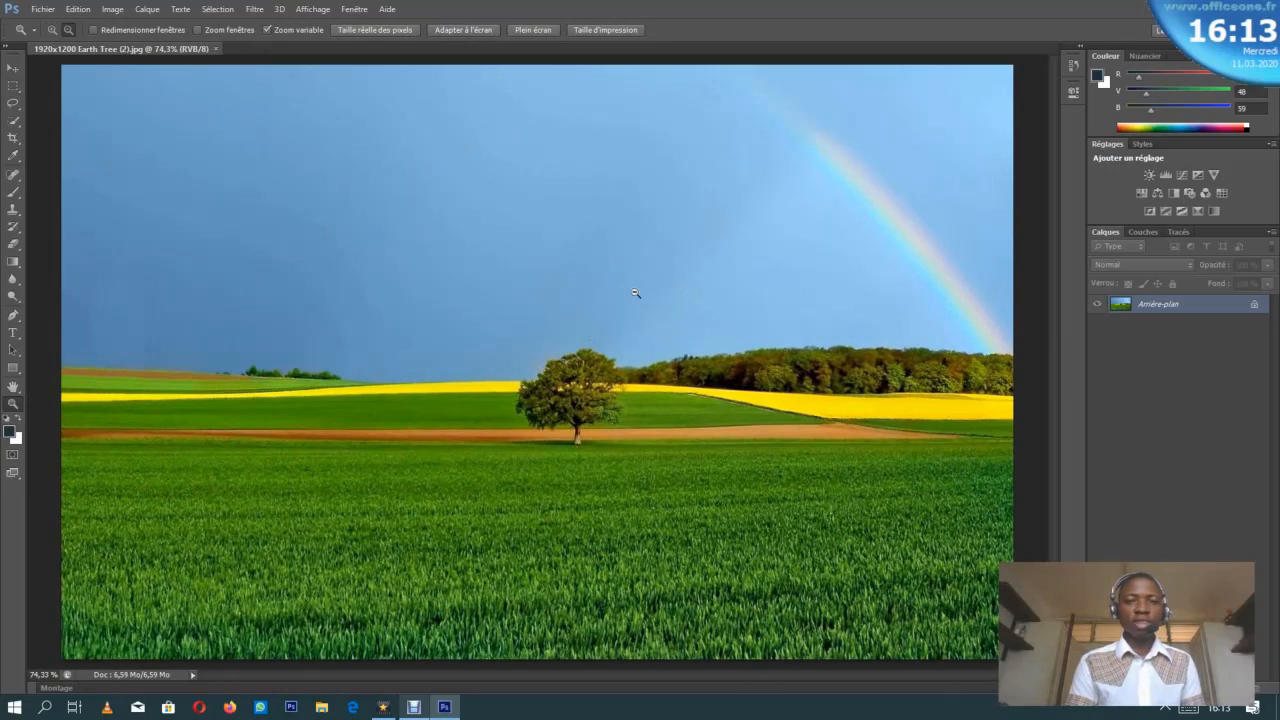
# Step: Place the image dek from the %%%%% folder on drive D: into the Earth Tree document
pyautogui.click(38, 9)
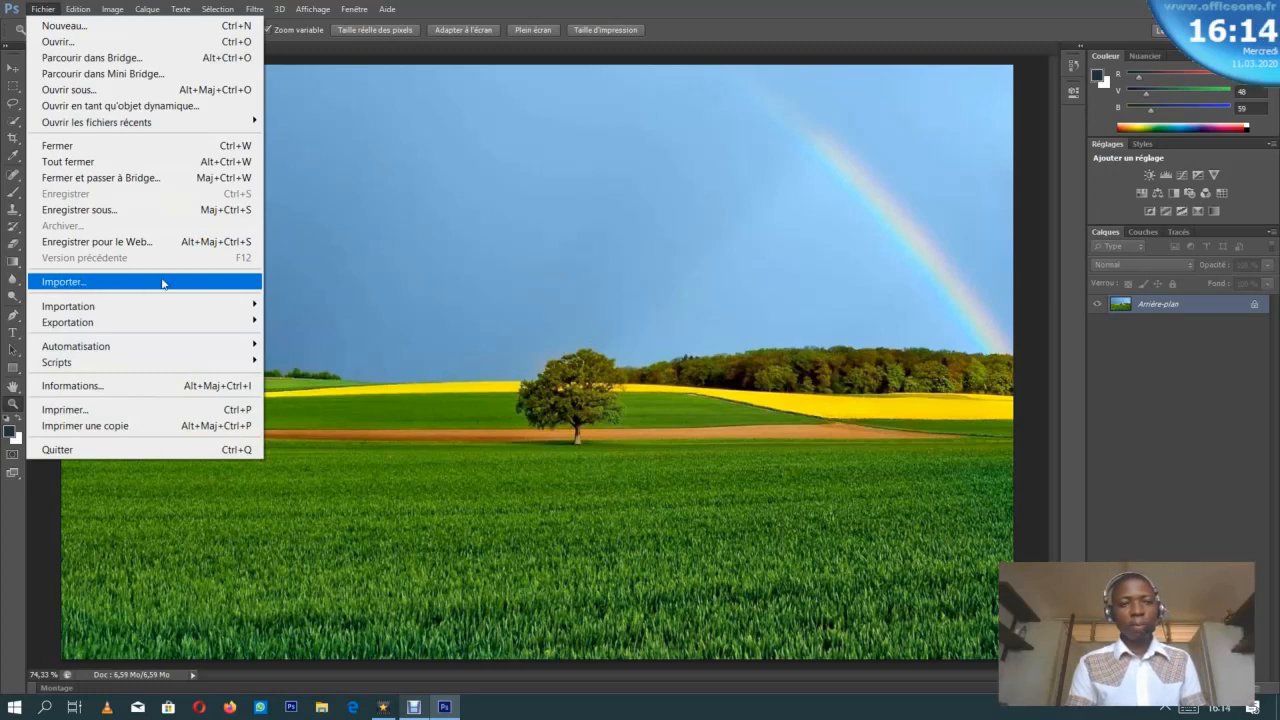
pyautogui.click(113, 283)
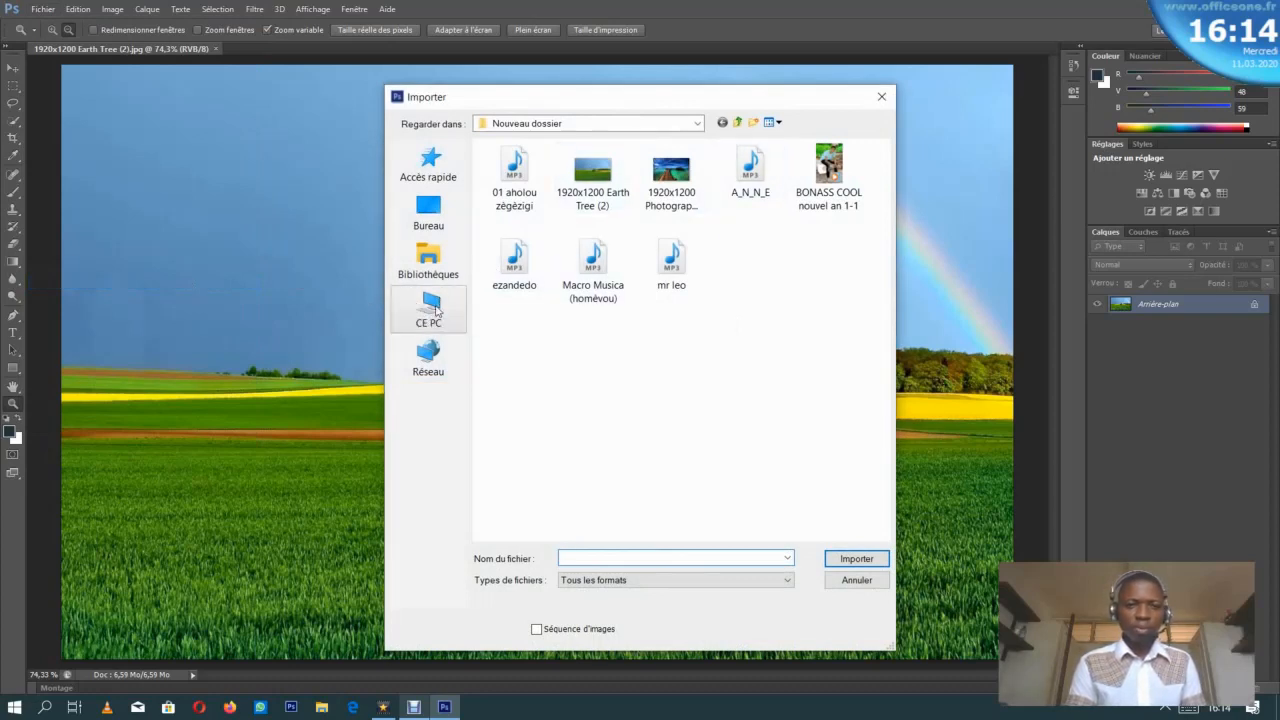
pyautogui.click(436, 312)
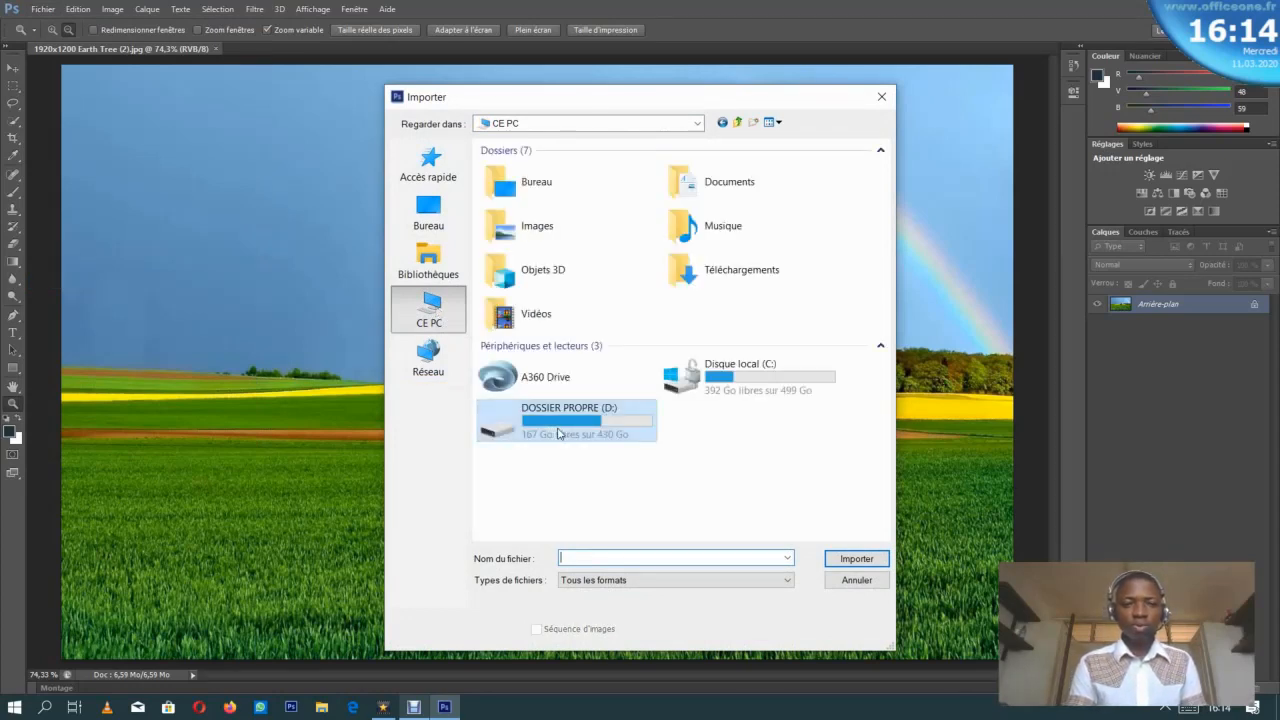
pyautogui.doubleClick(558, 433)
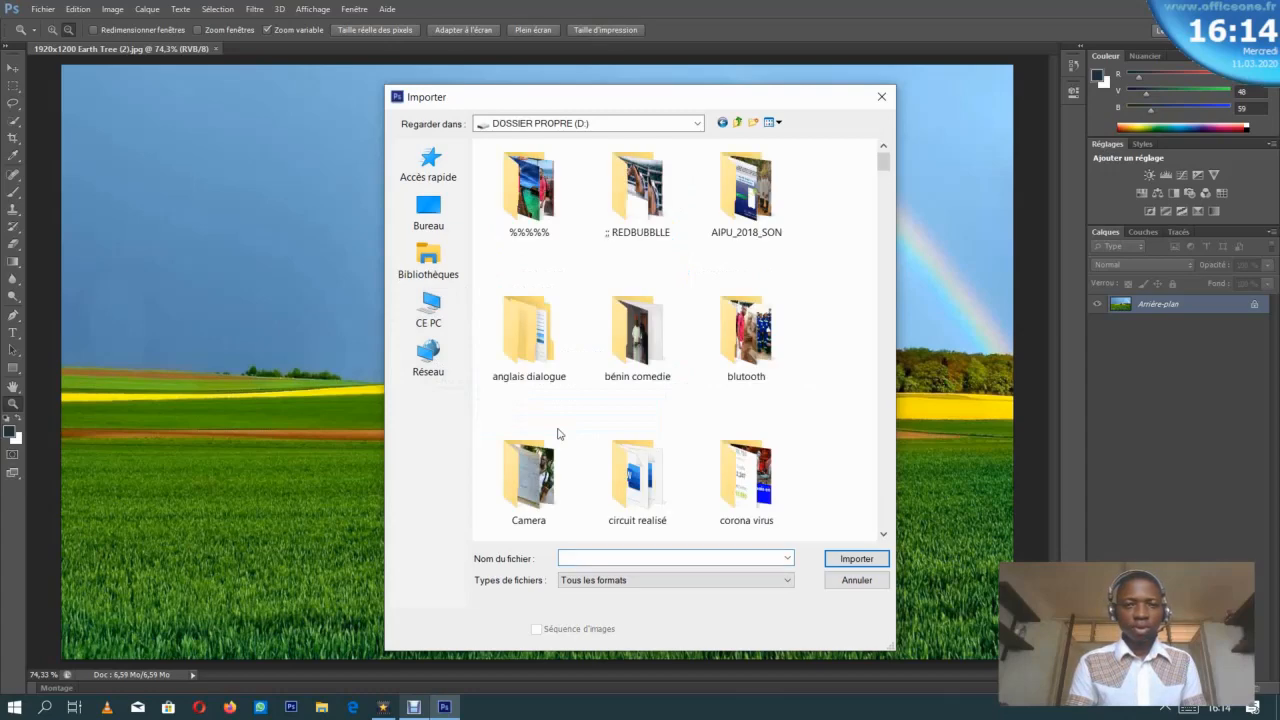
pyautogui.doubleClick(529, 190)
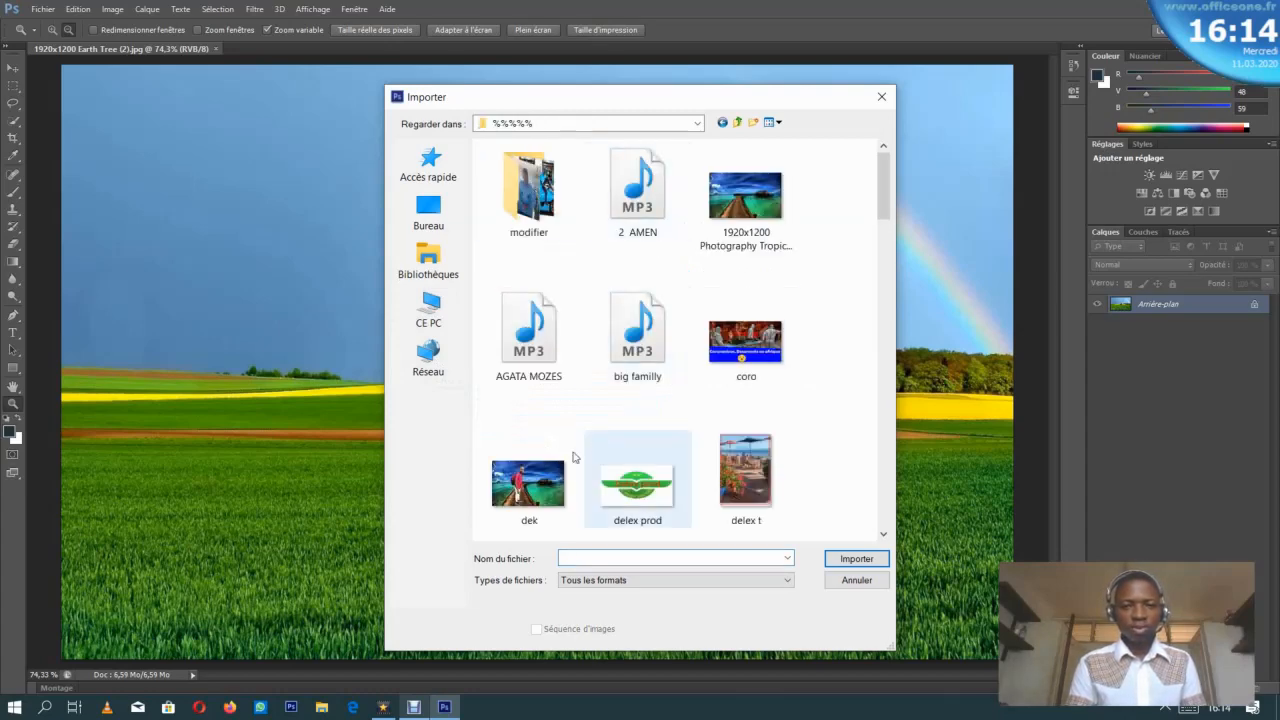
pyautogui.doubleClick(523, 485)
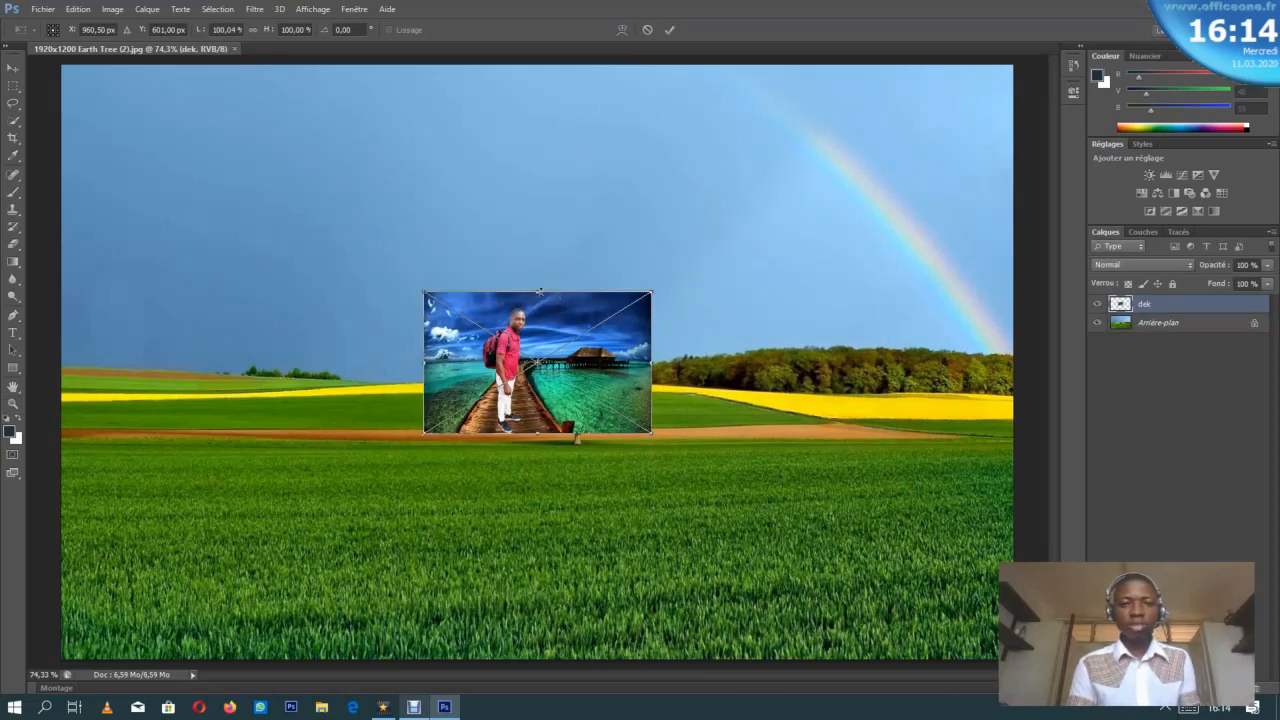
# Step: Stretch the placed dek photo to about 416.67% width and 412.15% height so it covers nearly the whole canvas, and commit the placement
pyautogui.moveTo(538, 291); pyautogui.dragTo(550, 74)
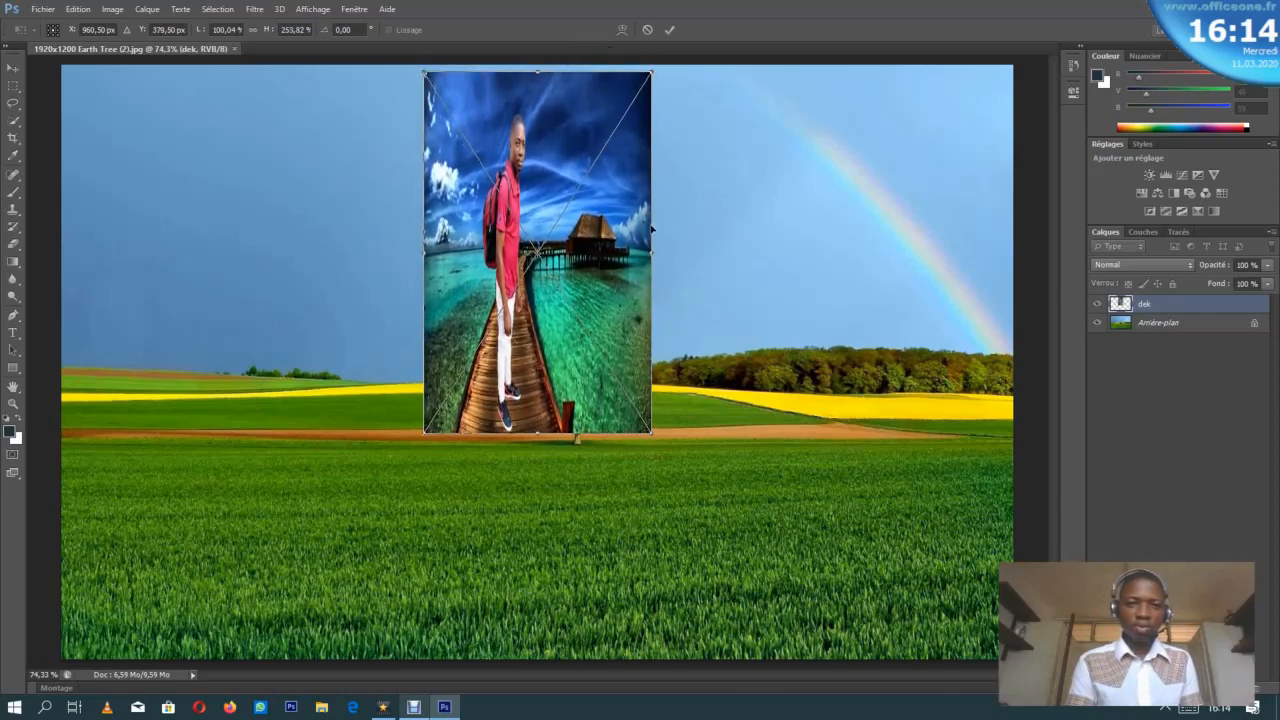
pyautogui.moveTo(654, 253); pyautogui.dragTo(1015, 292)
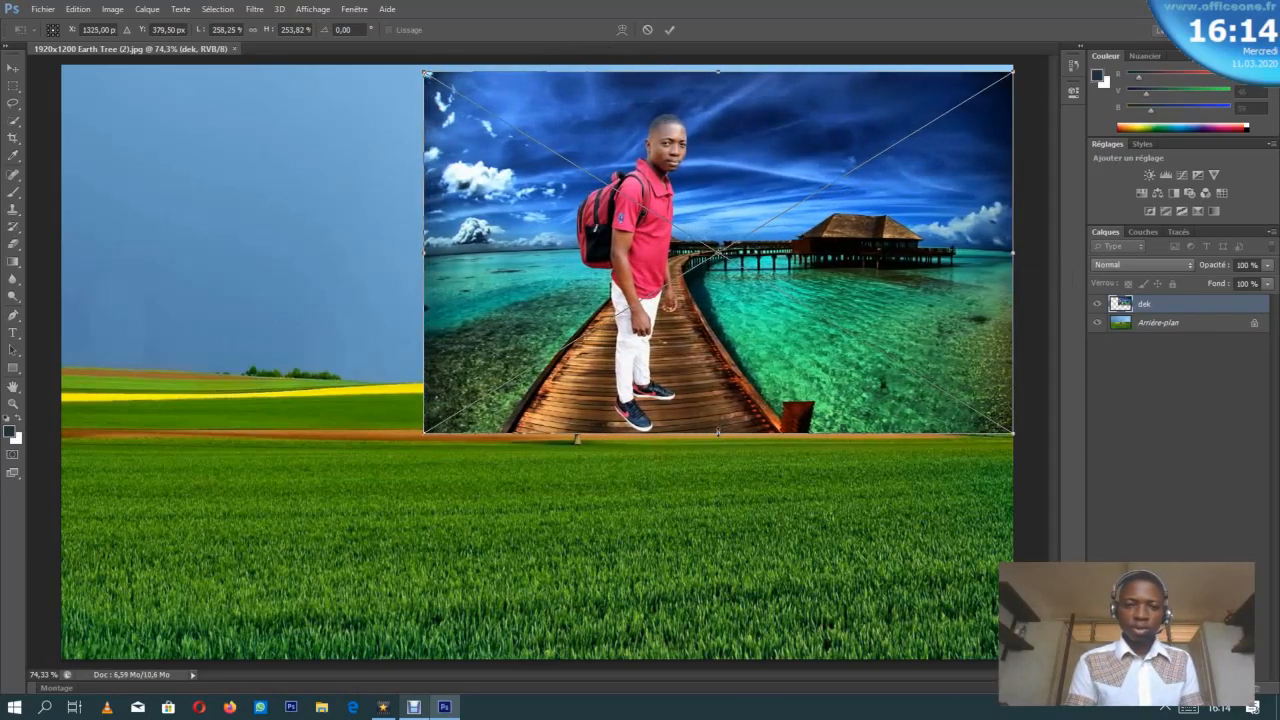
pyautogui.moveTo(718, 432); pyautogui.dragTo(637, 659)
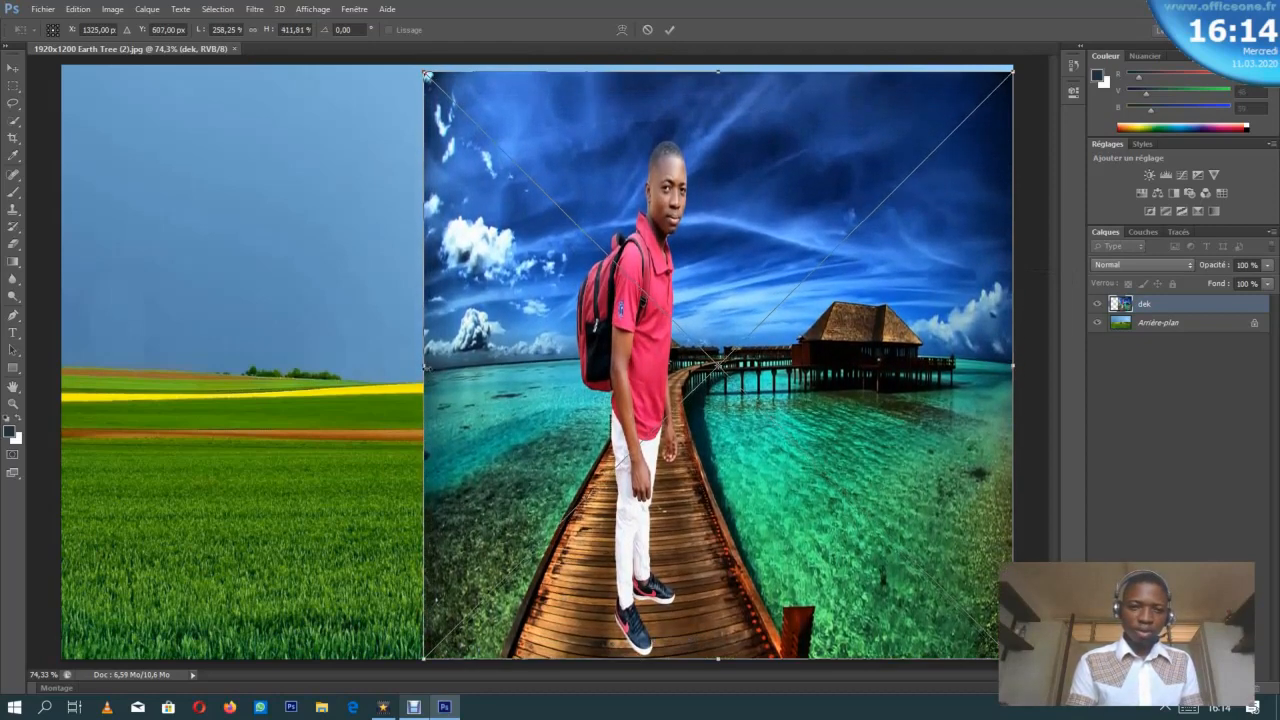
pyautogui.moveTo(423, 368); pyautogui.dragTo(63, 365)
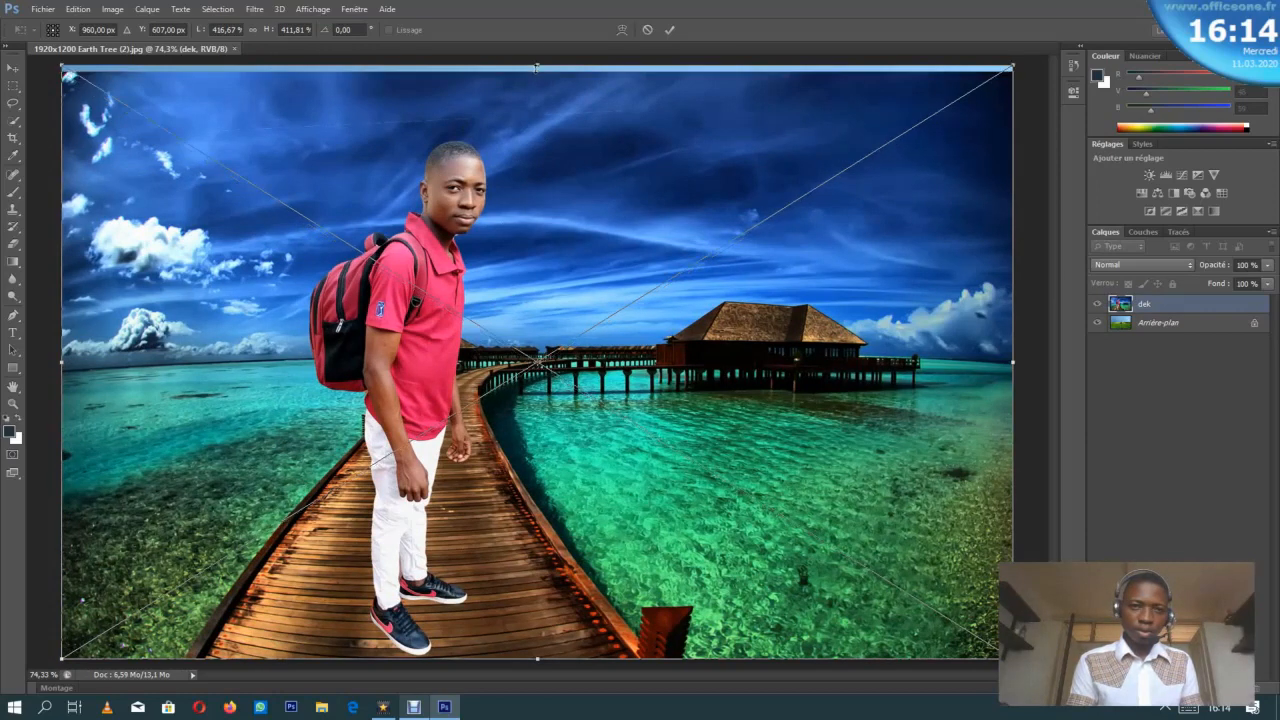
pyautogui.moveTo(536, 70); pyautogui.dragTo(536, 72)
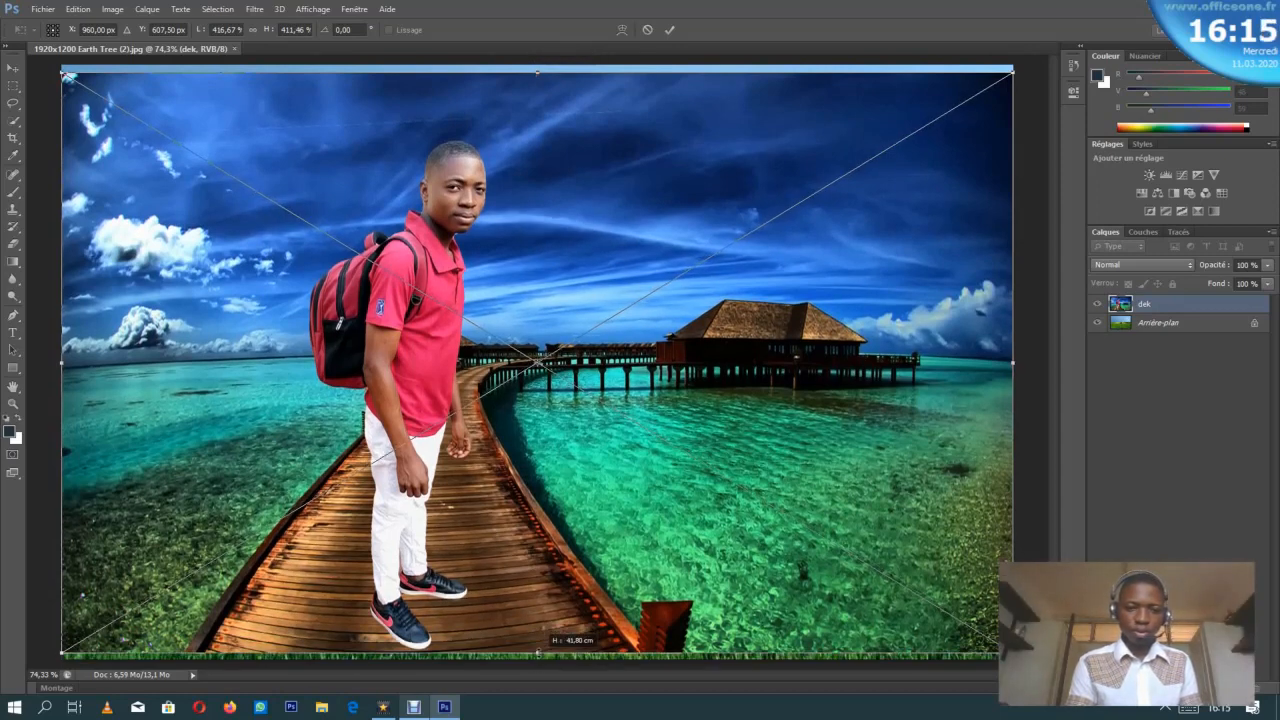
pyautogui.moveTo(537, 657); pyautogui.dragTo(535, 658)
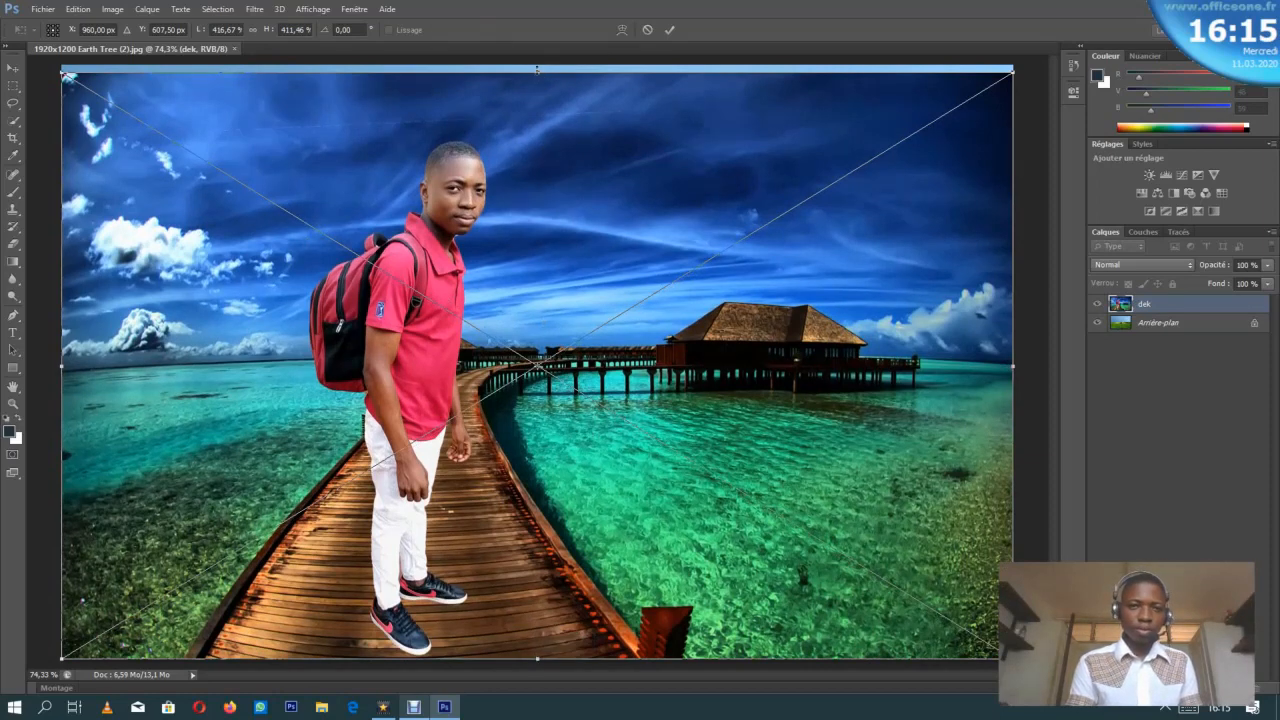
pyautogui.moveTo(538, 72); pyautogui.dragTo(538, 66)
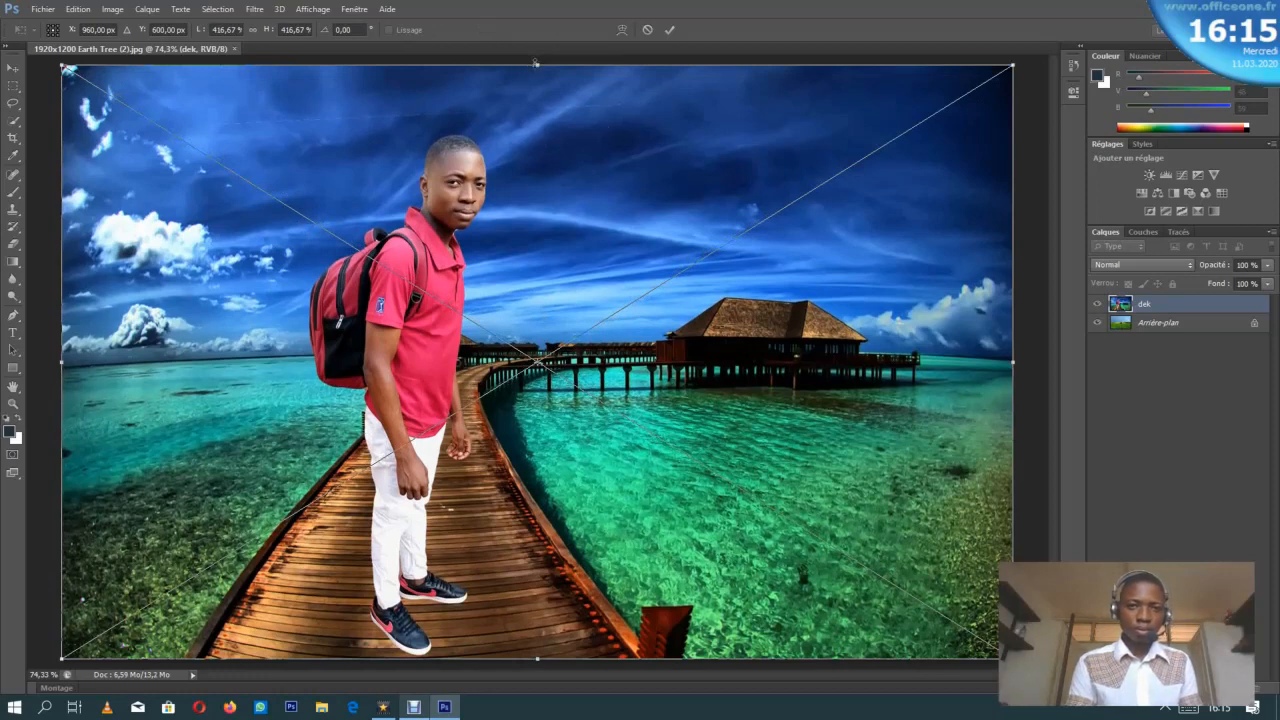
pyautogui.moveTo(536, 64); pyautogui.dragTo(537, 70)
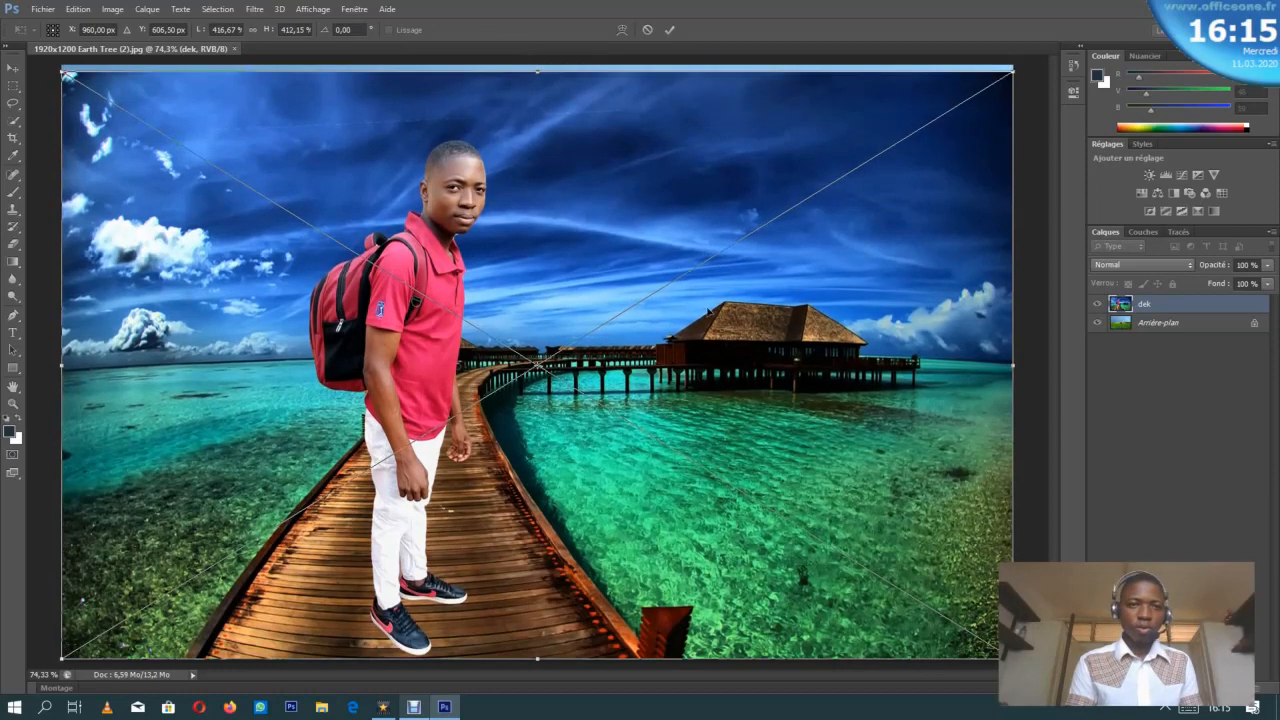
pyautogui.click(668, 31)
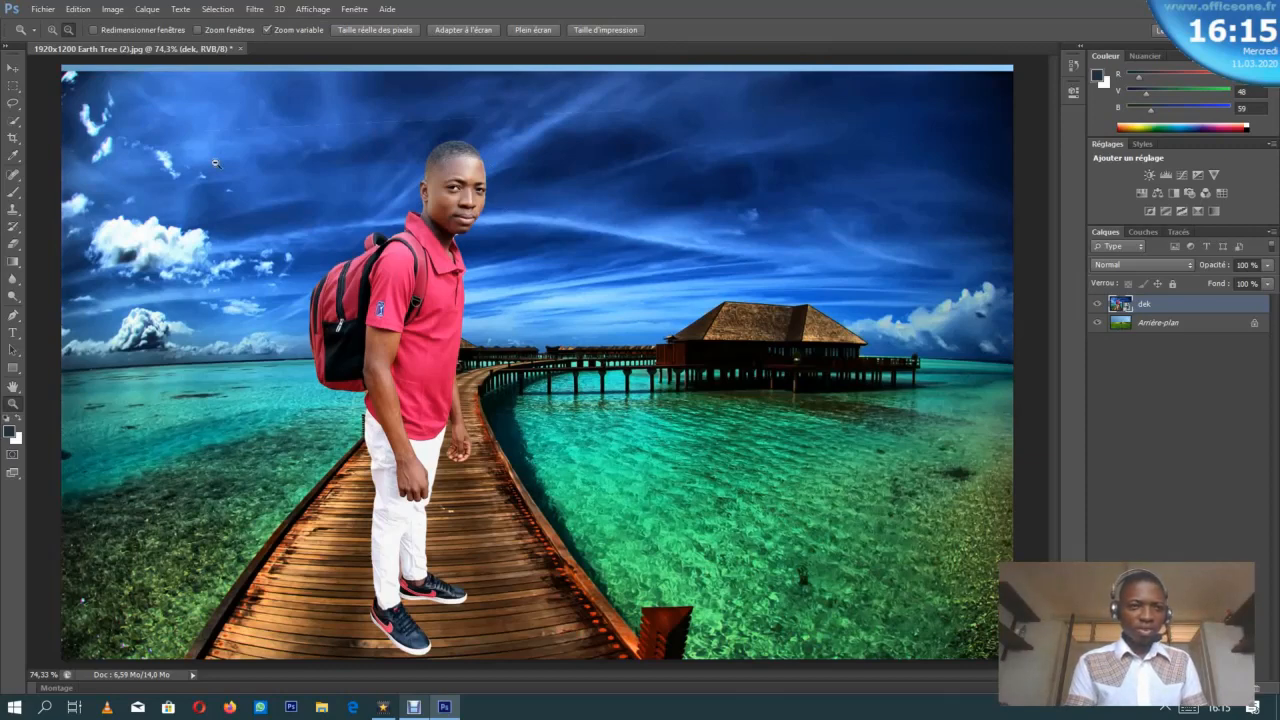
# Step: Select the man and his backpack in the dek layer with the Quick Selection tool at a 27 px brush size
pyautogui.click(10, 123)
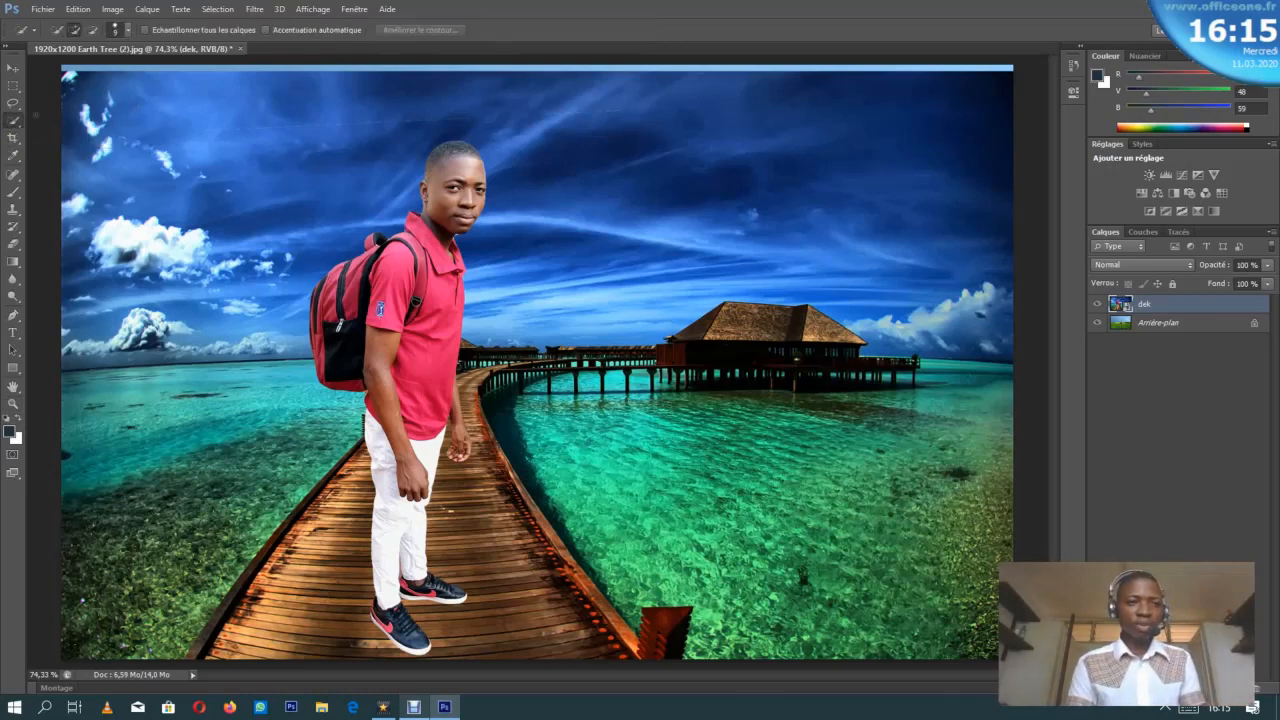
pyautogui.click(128, 31)
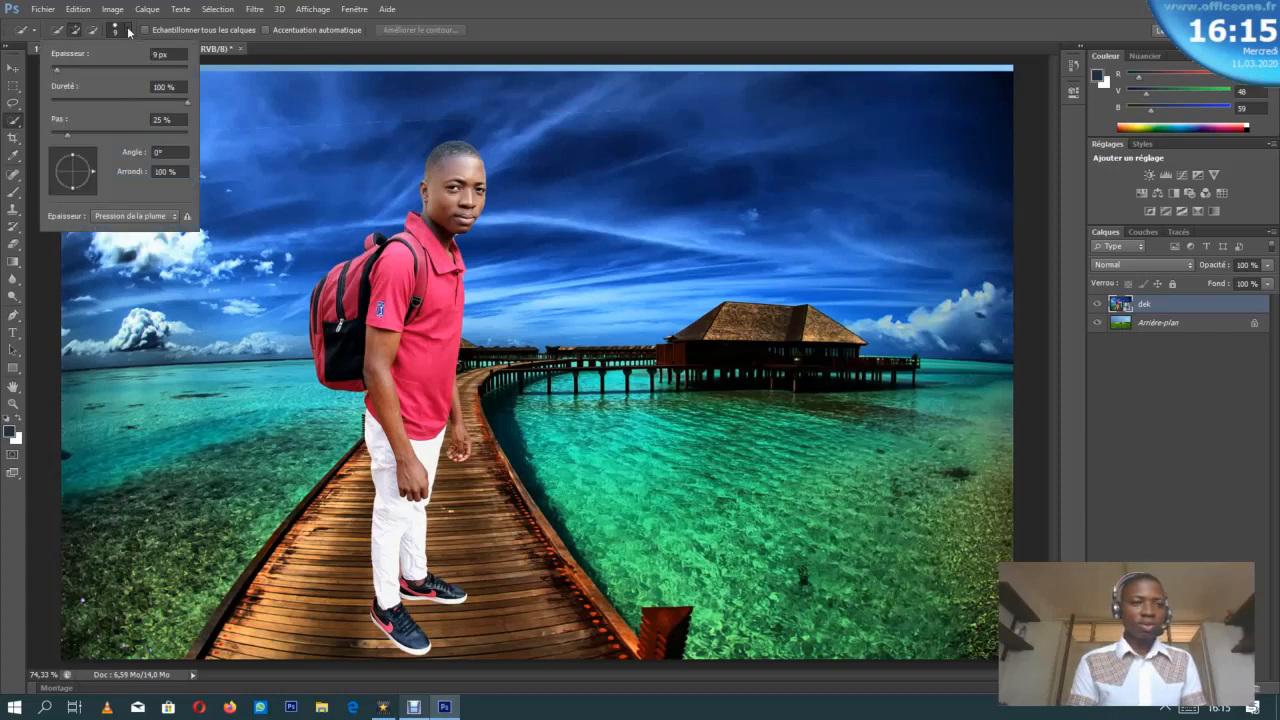
pyautogui.click(70, 67)
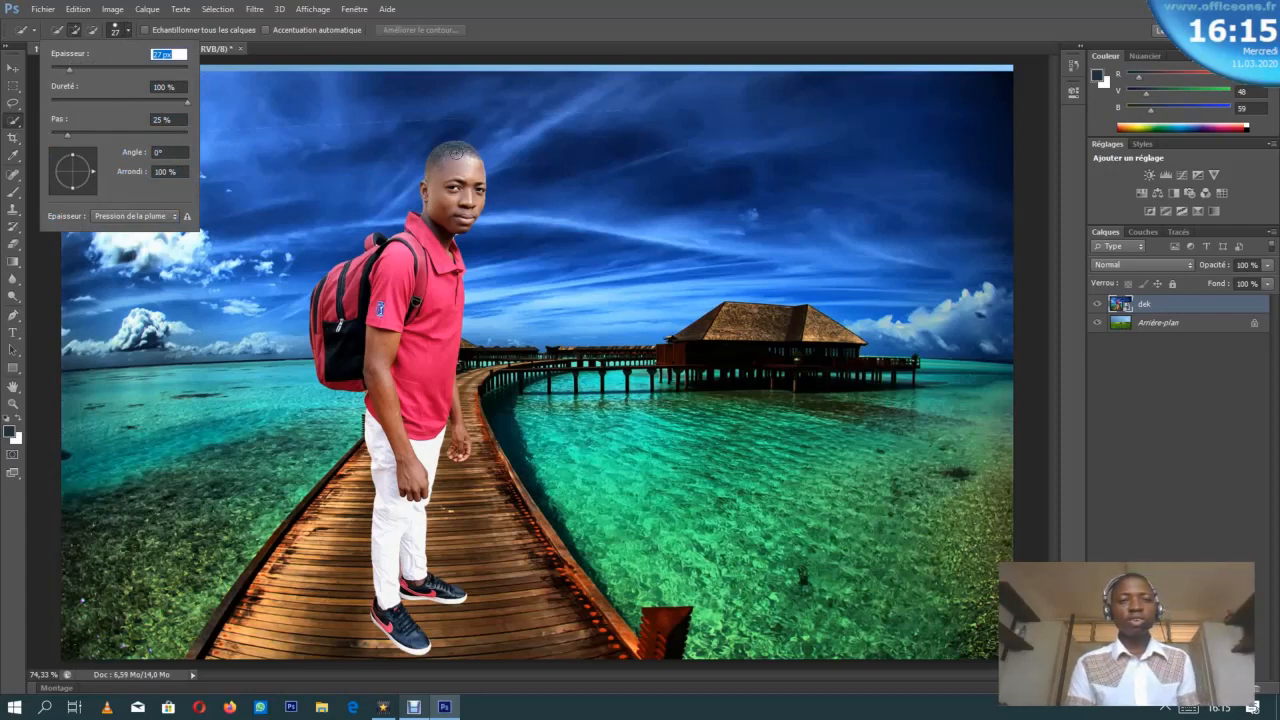
pyautogui.moveTo(456, 153)
pyautogui.mouseDown()
pyautogui.moveTo(441, 224)
pyautogui.moveTo(417, 258)
pyautogui.moveTo(377, 258)
pyautogui.moveTo(384, 246)
pyautogui.moveTo(354, 287)
pyautogui.moveTo(330, 289)
pyautogui.moveTo(339, 348)
pyautogui.moveTo(380, 370)
pyautogui.moveTo(402, 488)
pyautogui.moveTo(385, 551)
pyautogui.moveTo(414, 638)
pyautogui.moveTo(378, 612)
pyautogui.mouseUp()
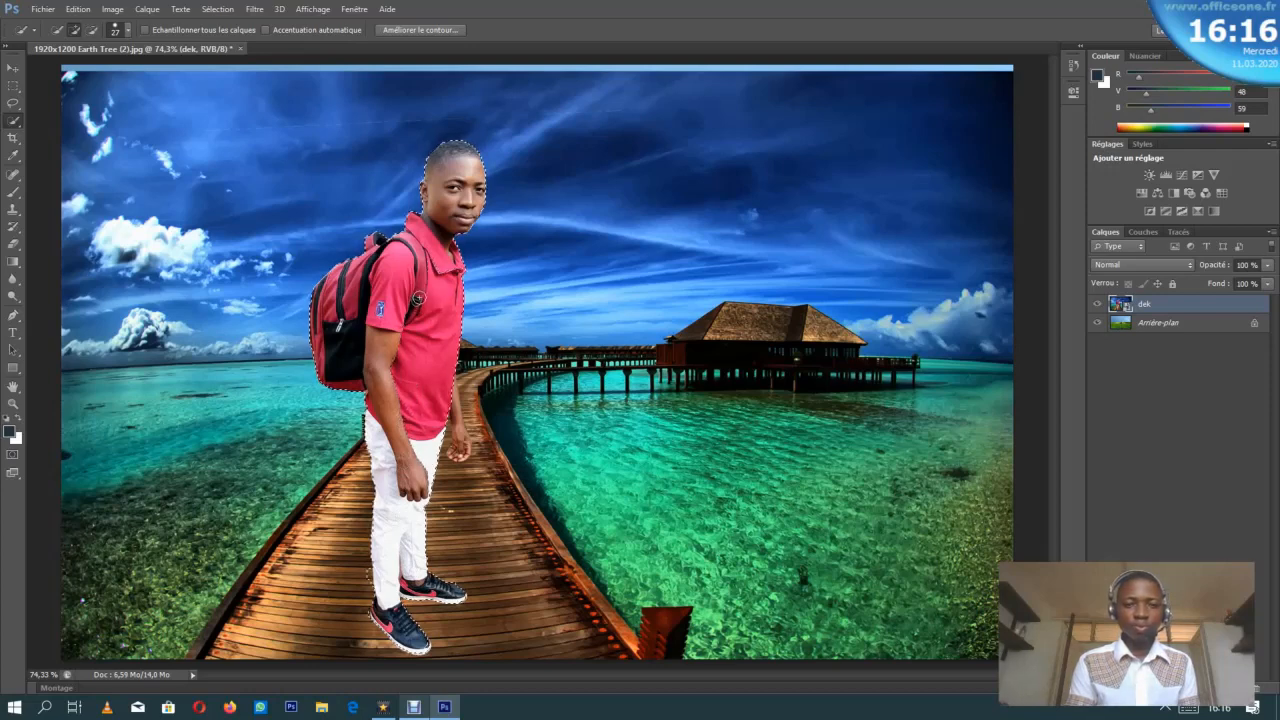
pyautogui.moveTo(456, 398)
pyautogui.mouseDown()
pyautogui.moveTo(468, 405)
pyautogui.moveTo(461, 444)
pyautogui.mouseUp()
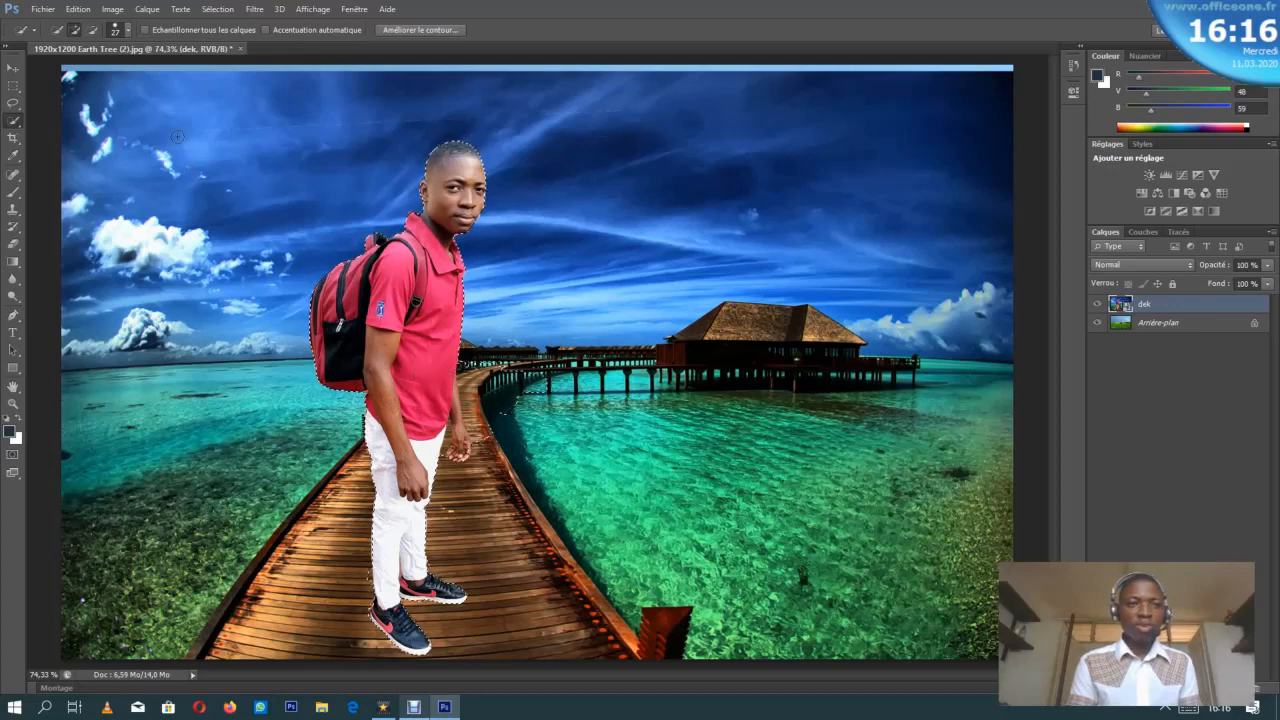
# Step: Clean up the selection around the man's rear hand, subtracting the background with a 10 px Quick Selection brush
pyautogui.click(92, 31)
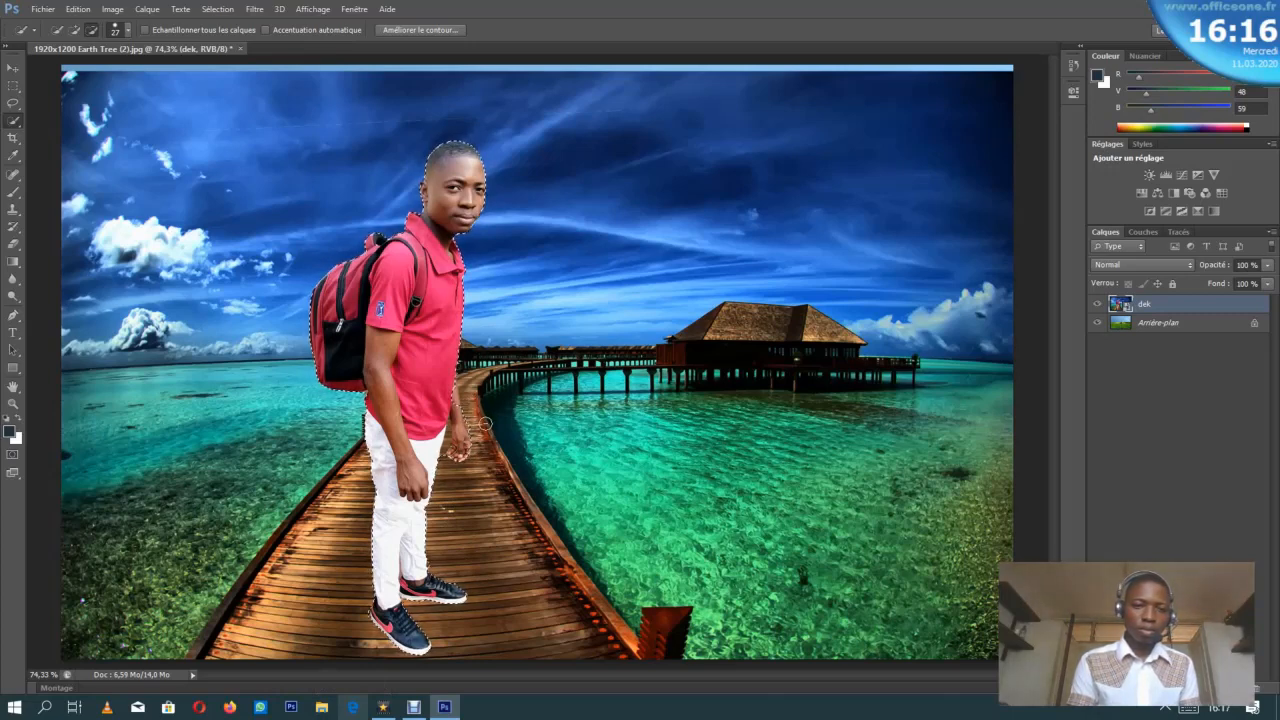
pyautogui.click(74, 31)
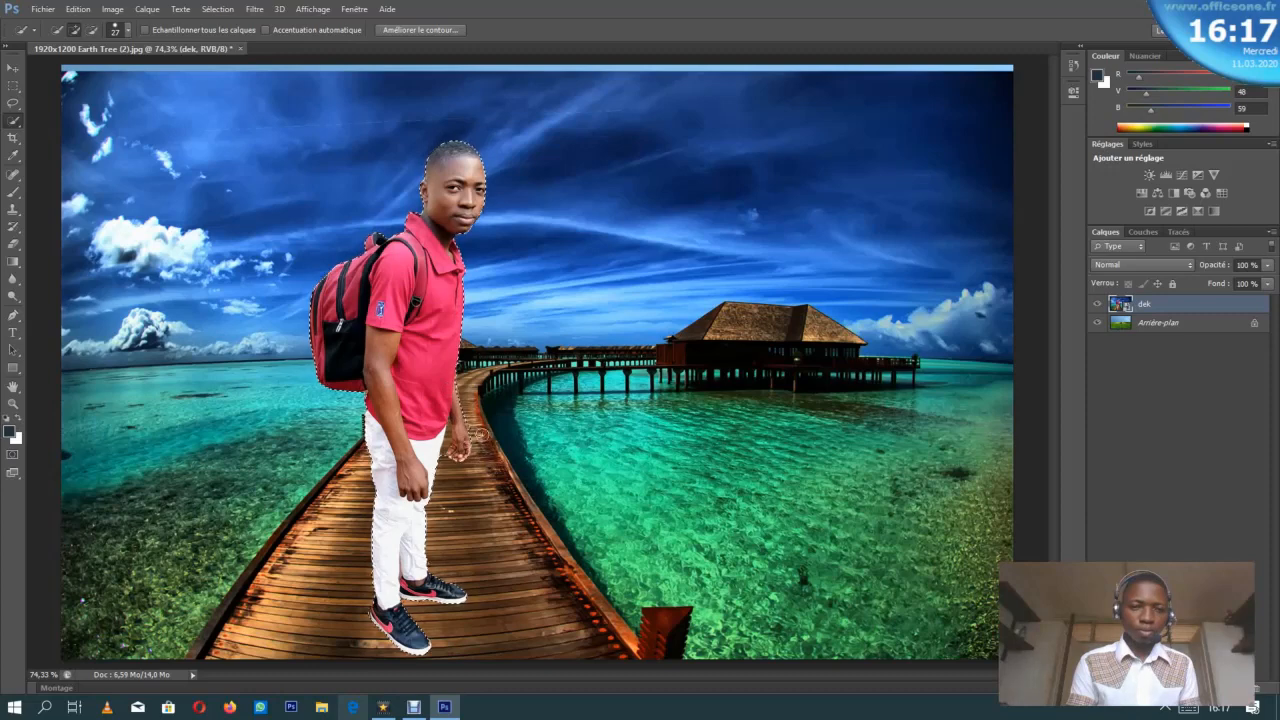
pyautogui.click(92, 30)
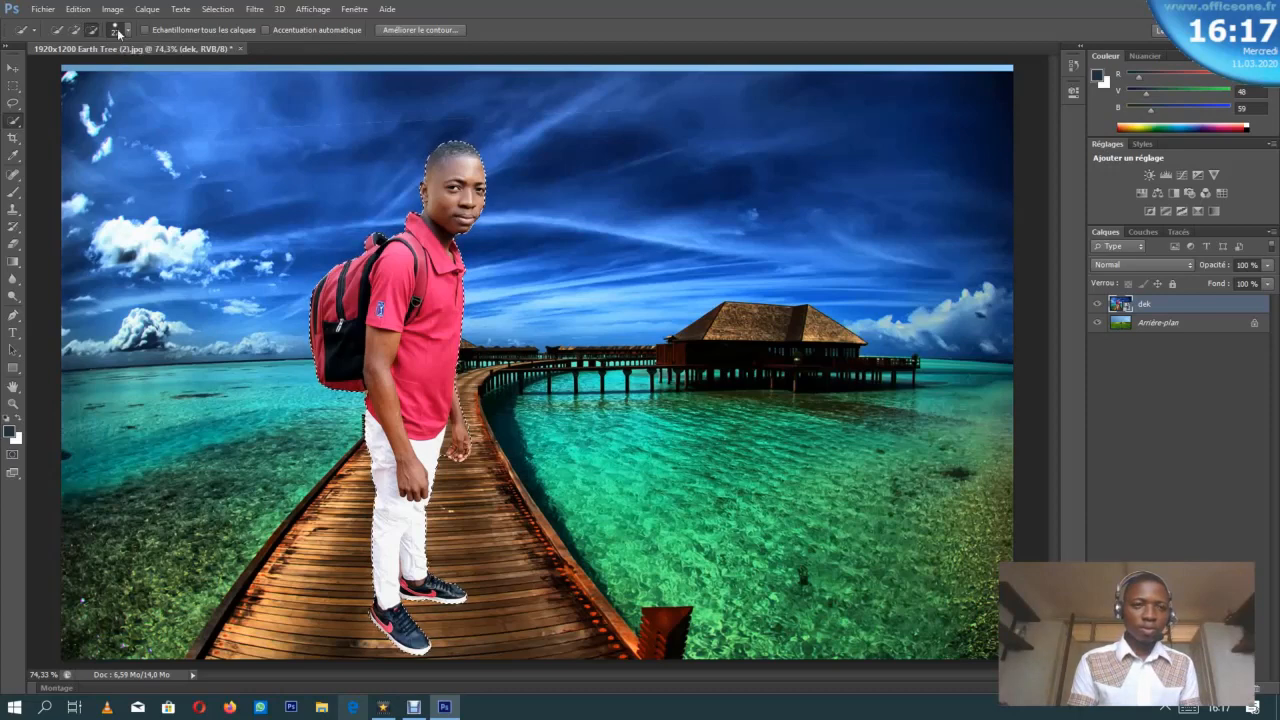
pyautogui.click(124, 31)
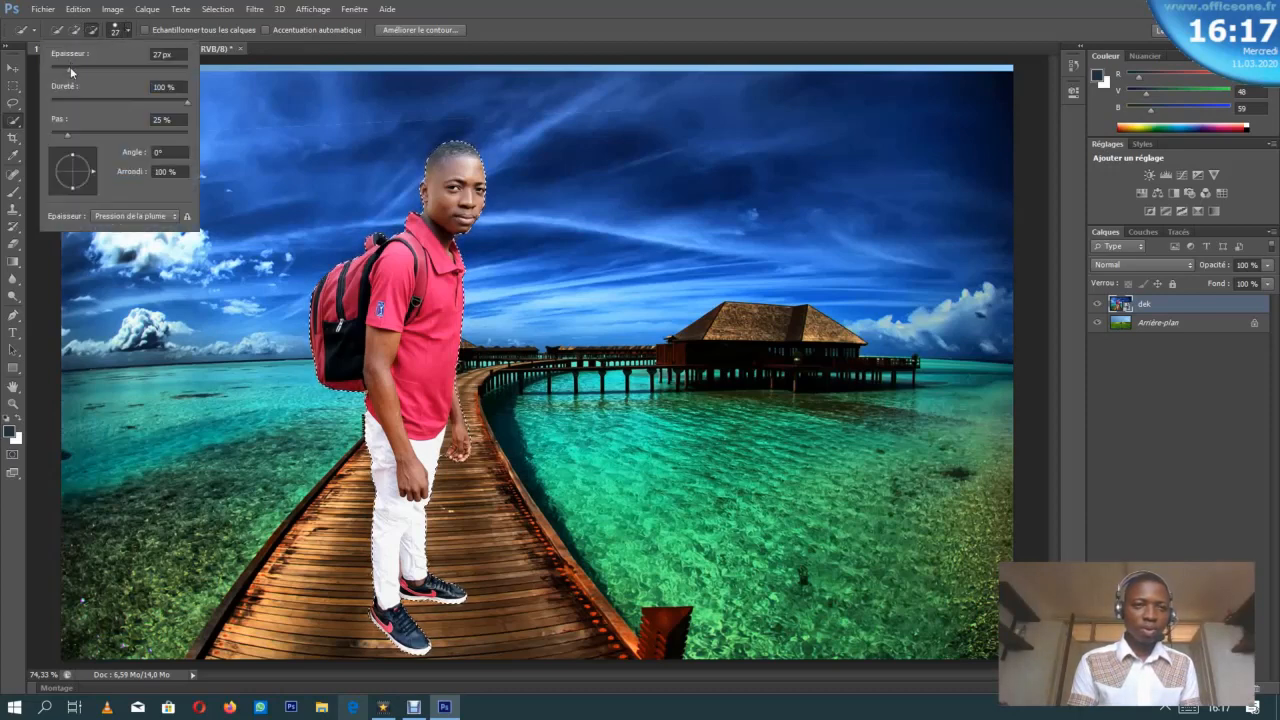
pyautogui.moveTo(68, 67); pyautogui.dragTo(57, 66)
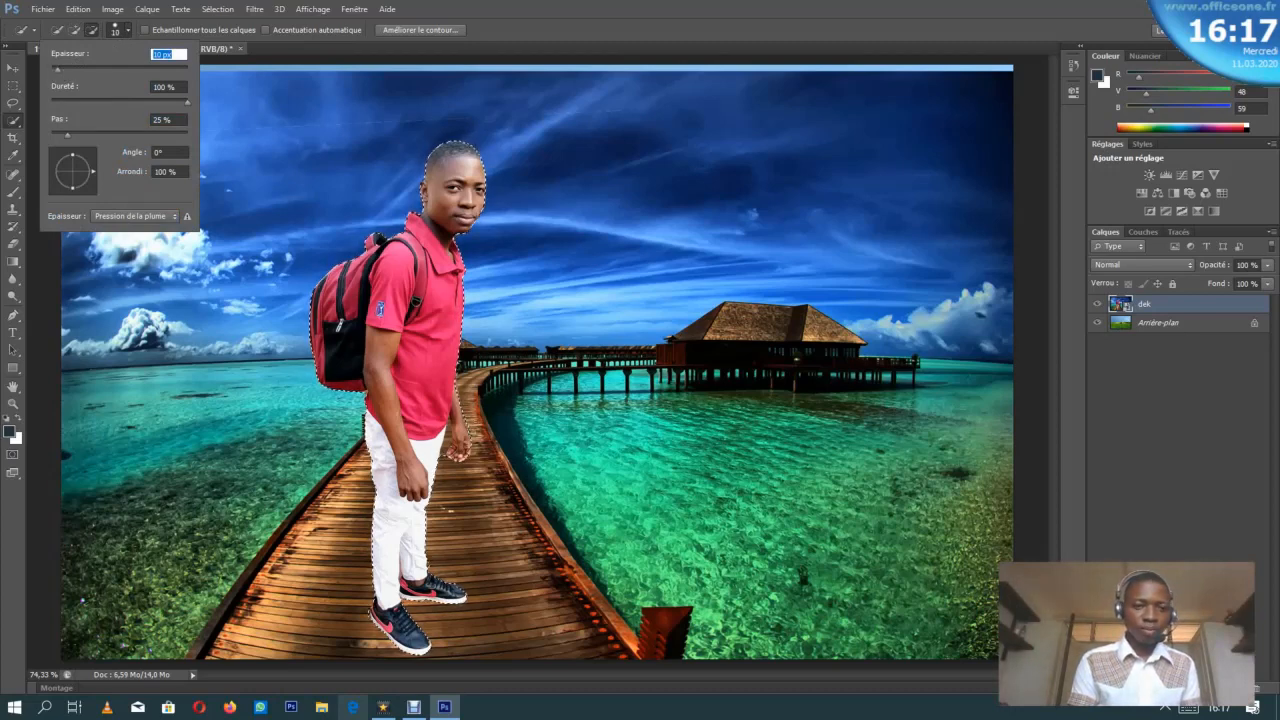
pyautogui.click(449, 436)
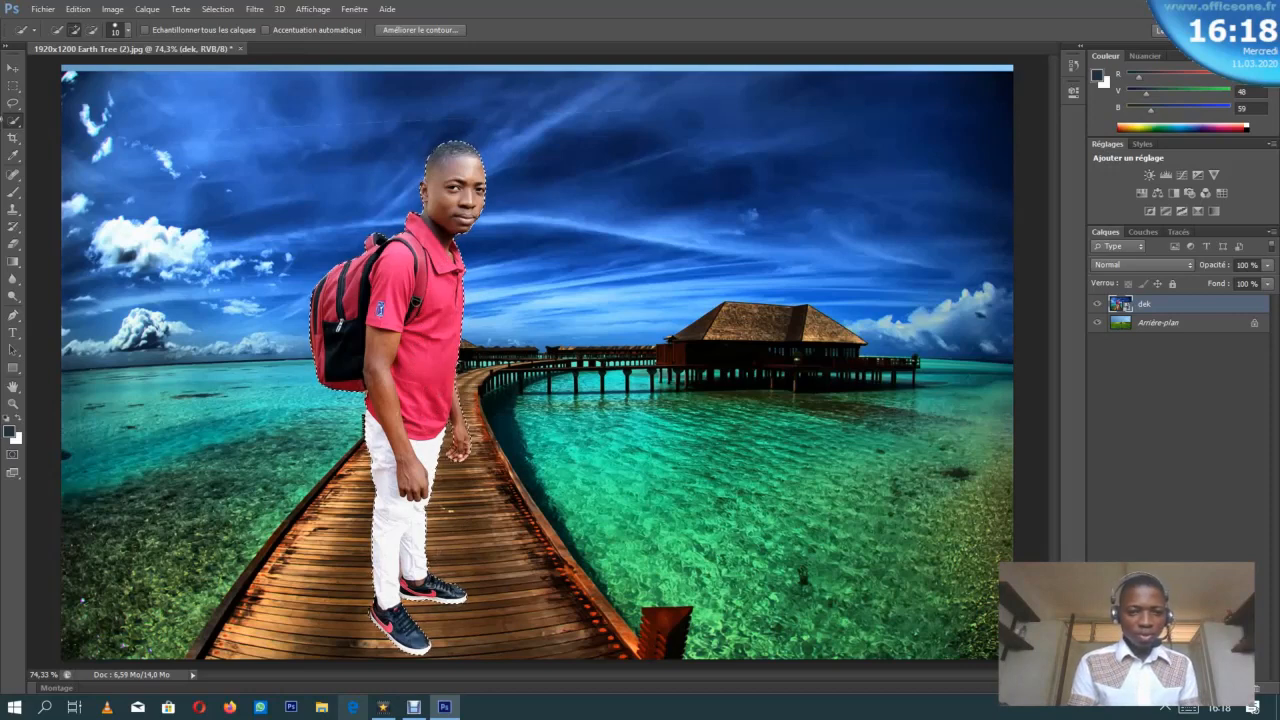
pyautogui.click(93, 30)
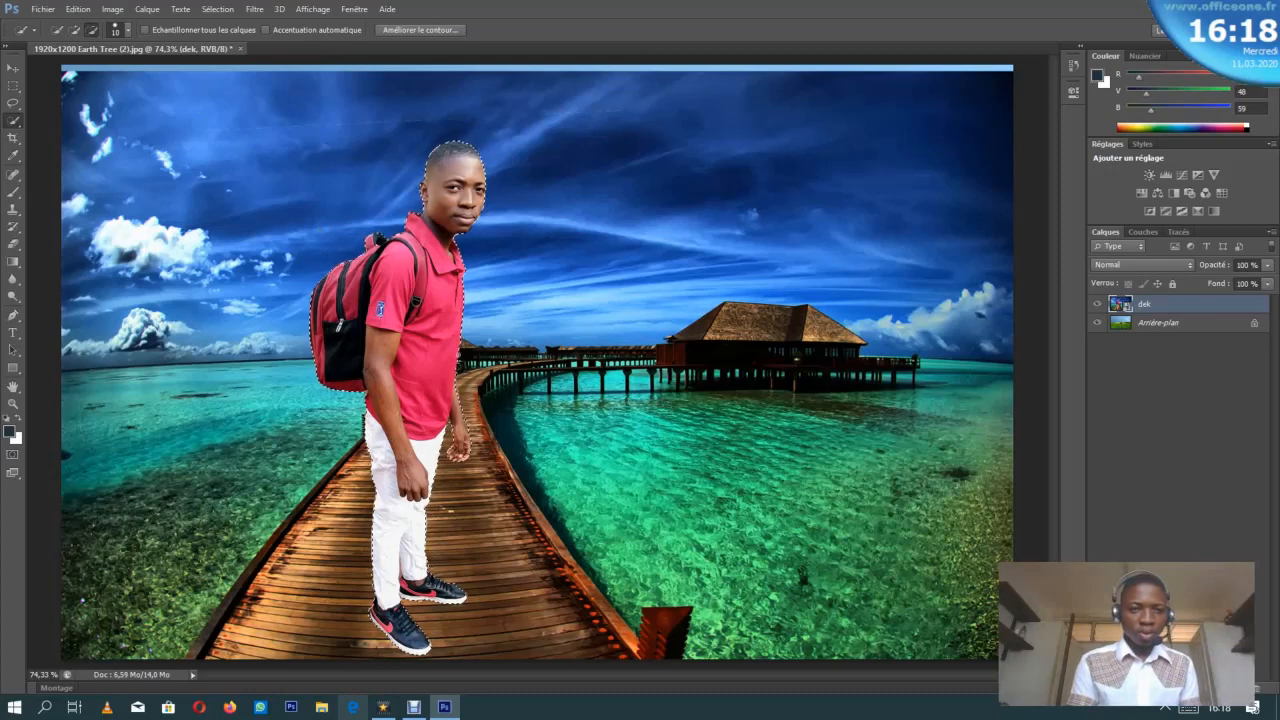
# Step: Apply Refine Edge to the selection with its remembered settings, outputting the man to a new layer with a layer mask
pyautogui.click(441, 30)
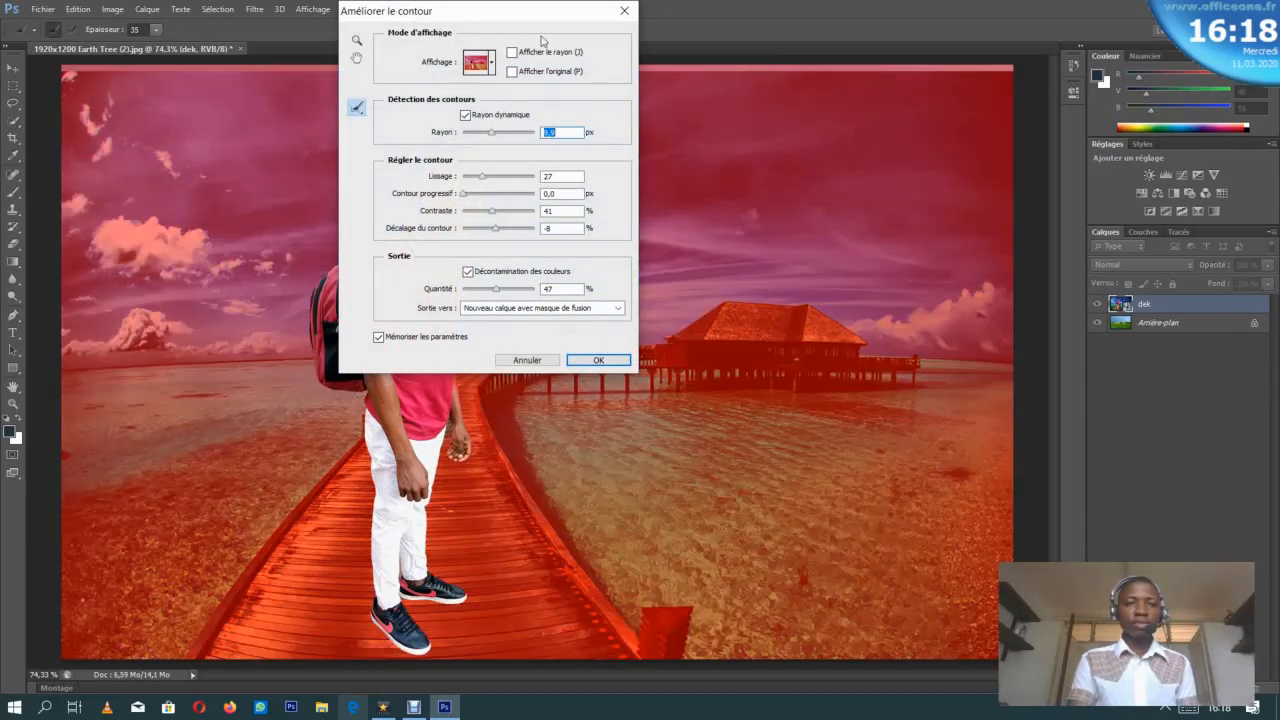
pyautogui.moveTo(506, 12); pyautogui.dragTo(837, 104)
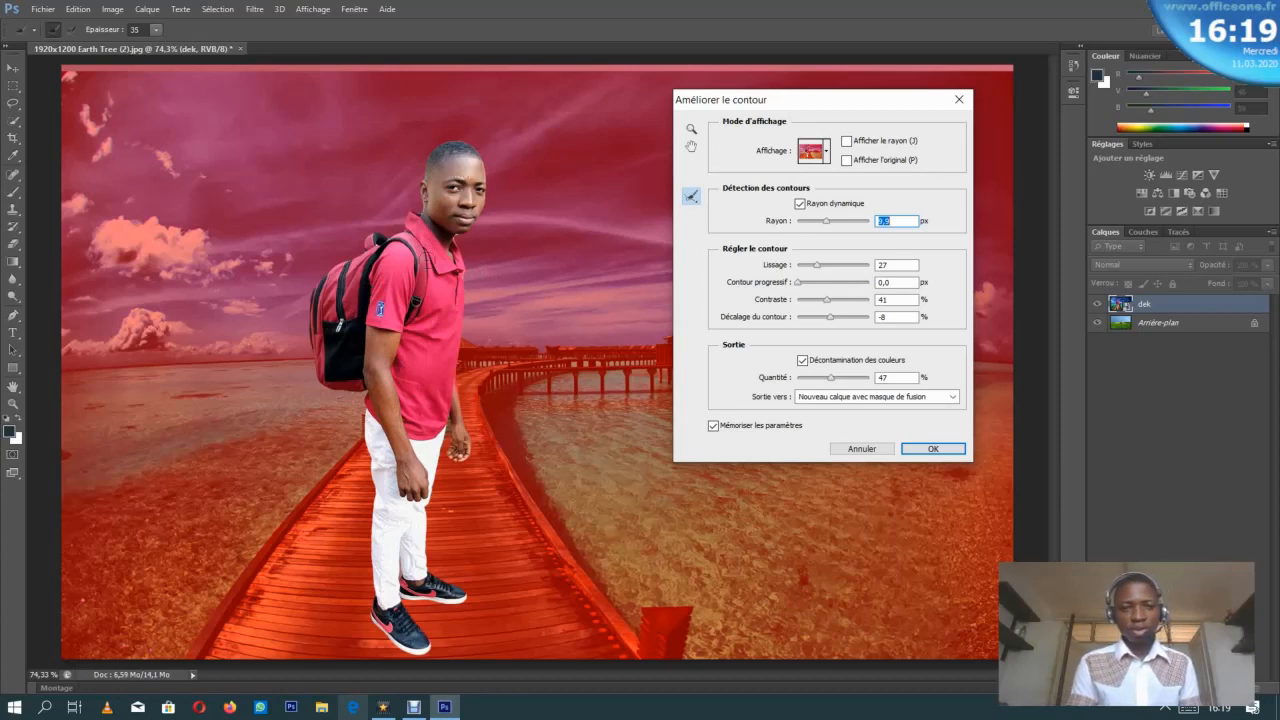
pyautogui.click(934, 452)
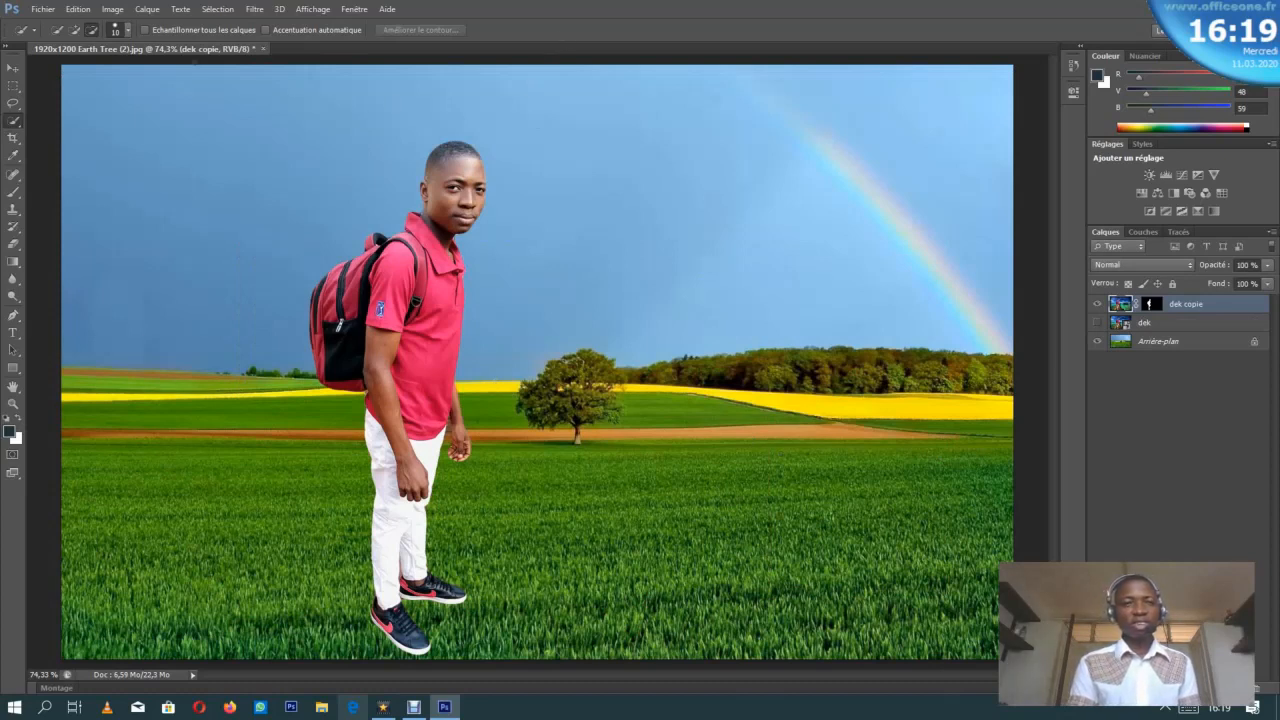
# Step: Move the cut-out man across the field so that he stands just beside the lone tree
pyautogui.click(12, 69)
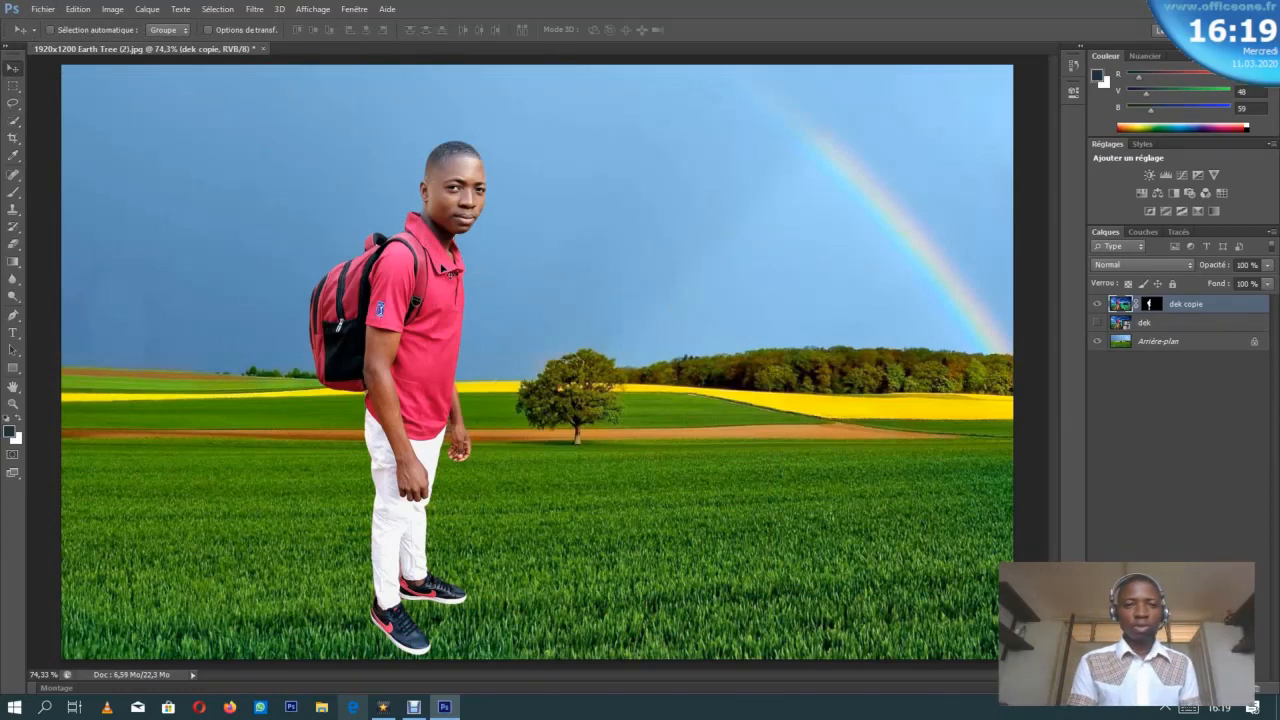
pyautogui.moveTo(454, 313); pyautogui.dragTo(685, 328)
pyautogui.moveTo(684, 283); pyautogui.dragTo(497, 260)
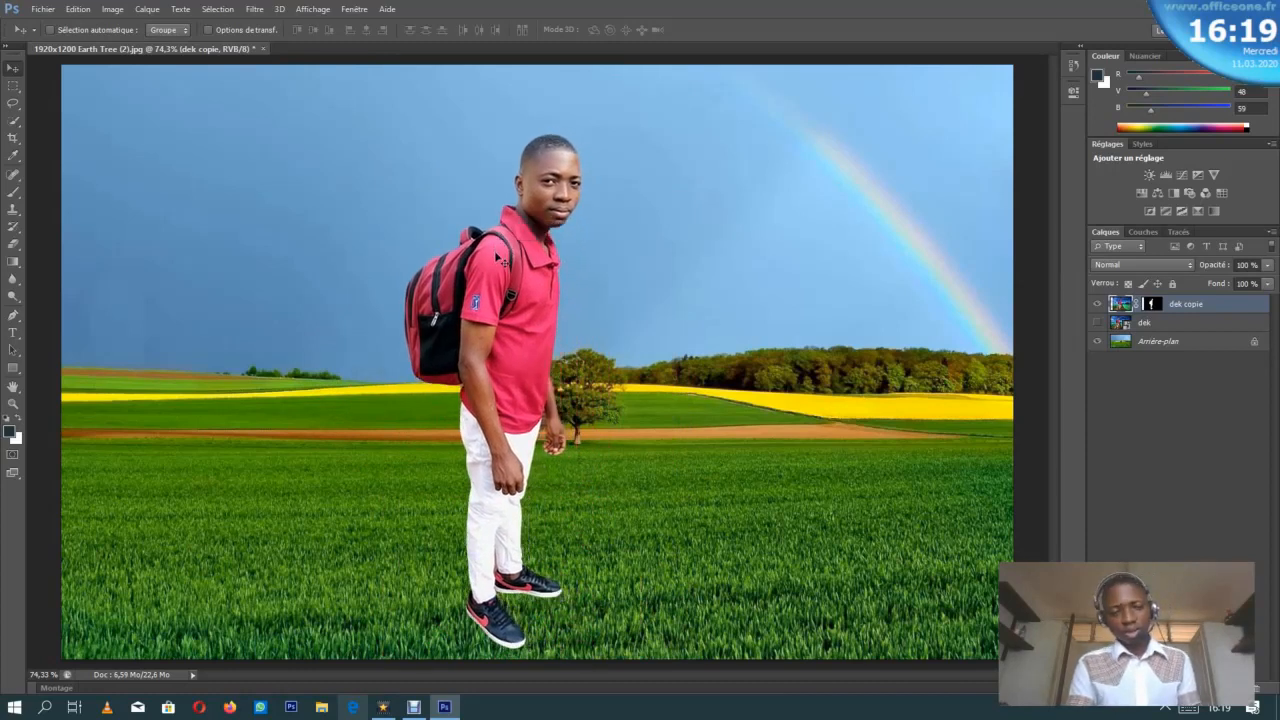
pyautogui.moveTo(497, 258); pyautogui.dragTo(475, 263)
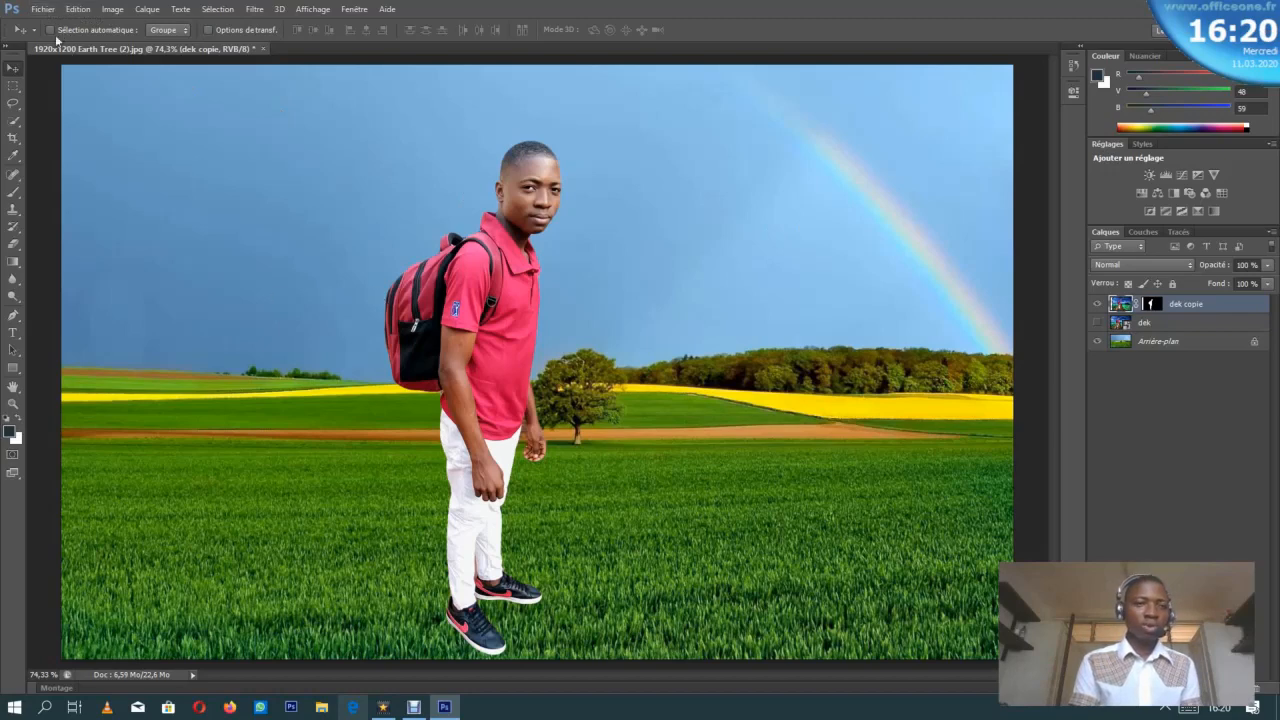
# Step: Start saving the composite as a new file in Nouveau dossier and choose the JPEG format
pyautogui.click(36, 10)
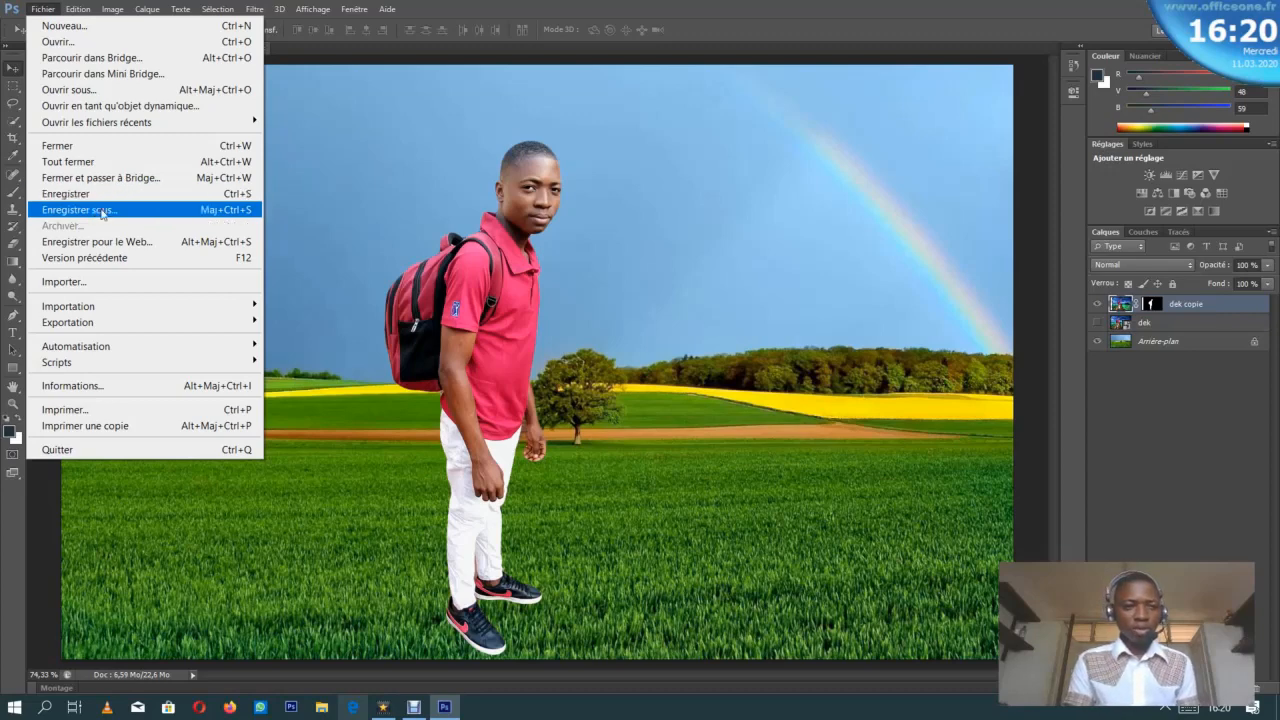
pyautogui.click(101, 211)
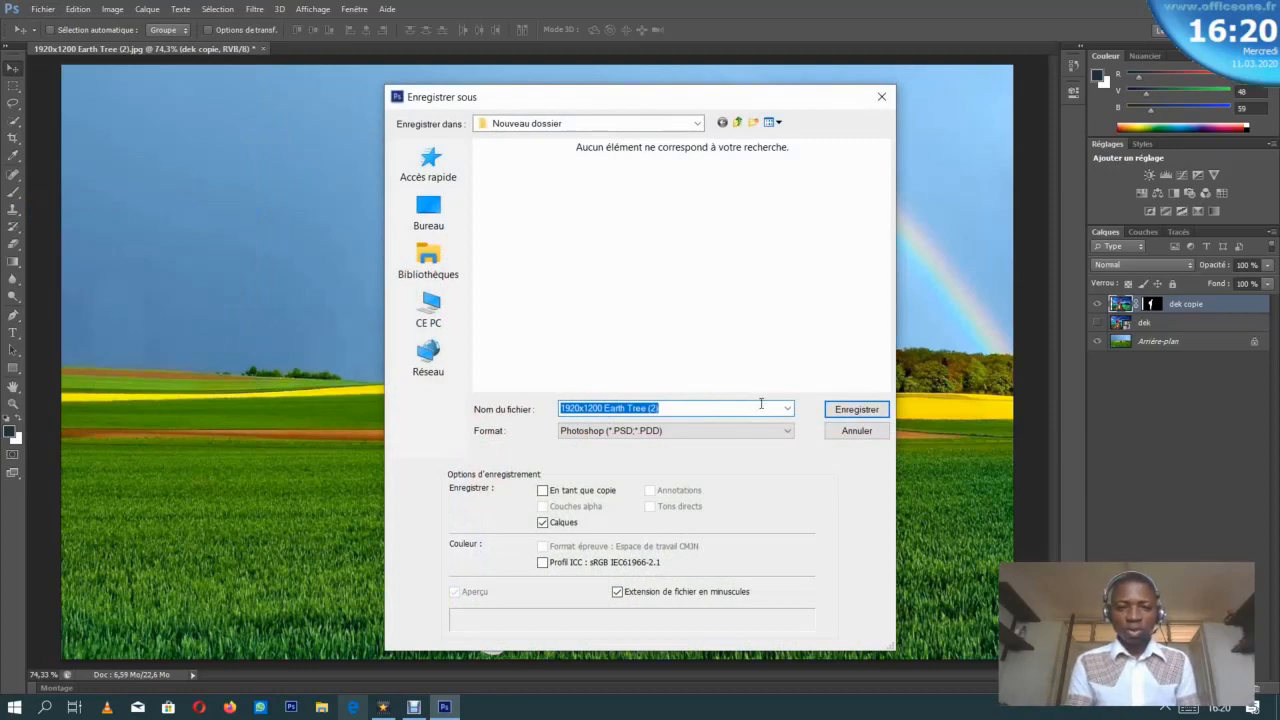
pyautogui.click(786, 433)
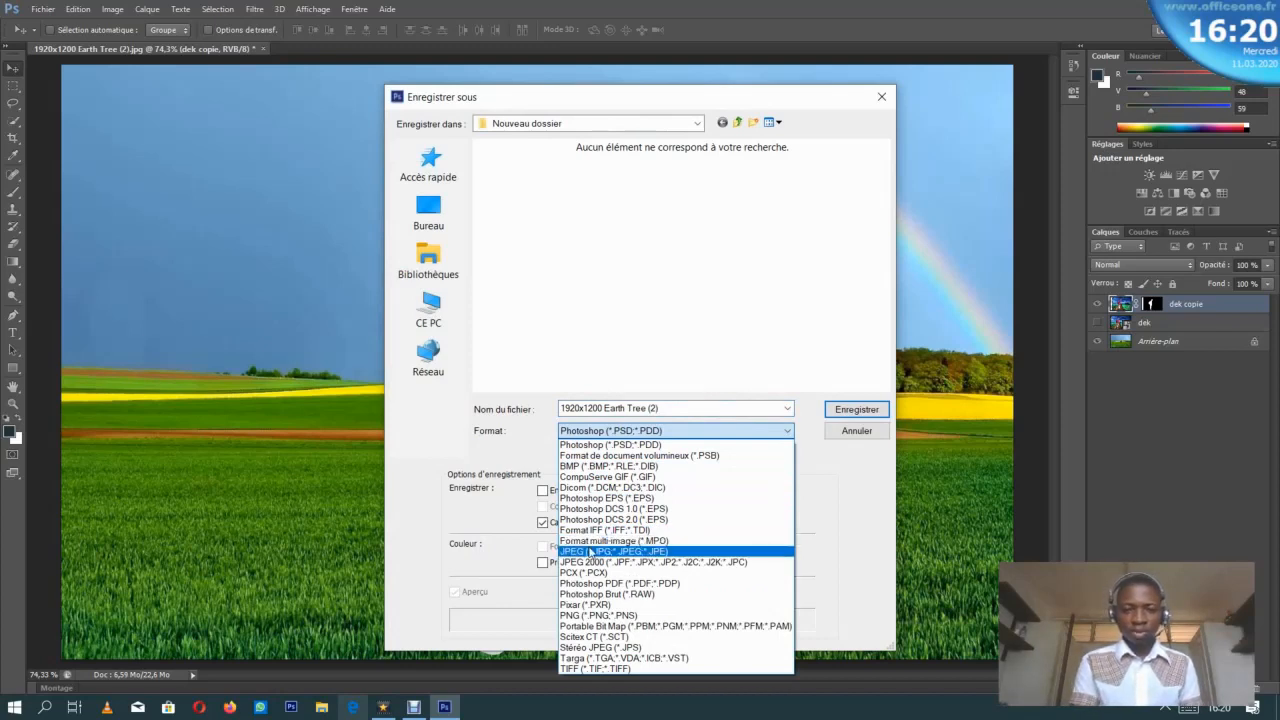
pyautogui.click(591, 552)
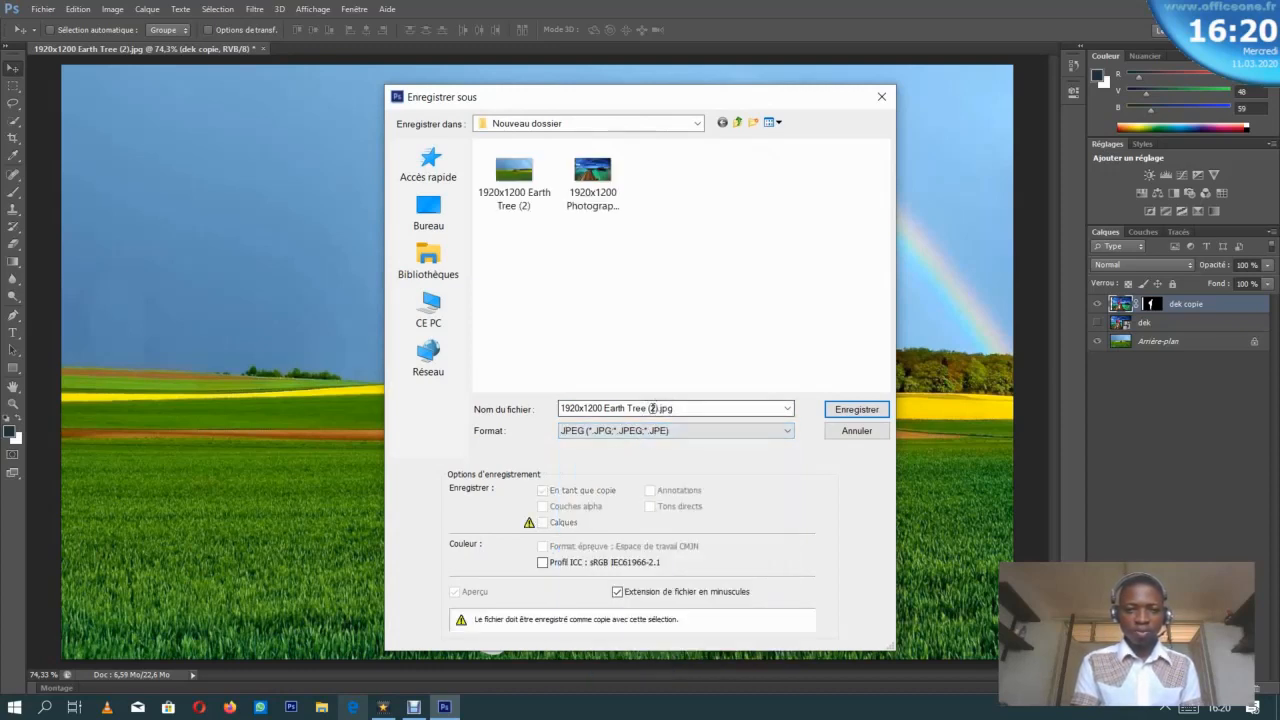
# Step: Replace the file name of the JPEG copy with DELEX, keeping the jpg extension
pyautogui.doubleClick(653, 408)
pyautogui.click(653, 408)
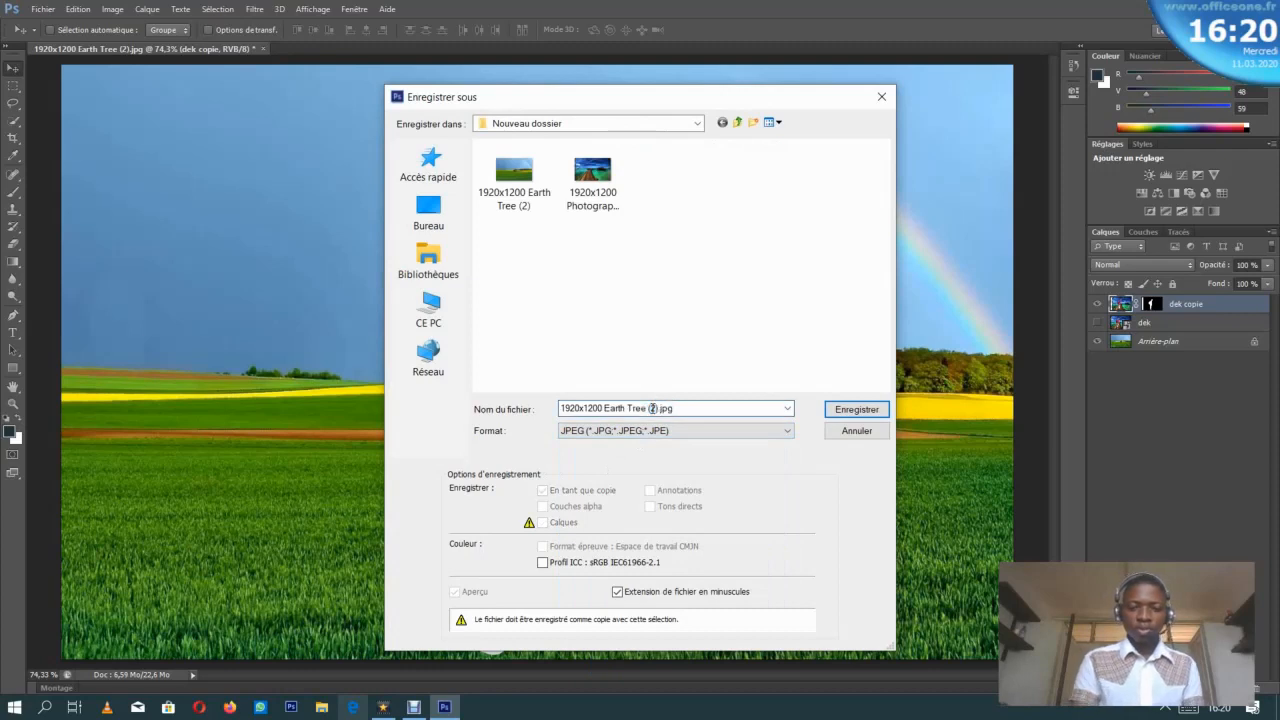
pyautogui.press('BackSpace')
pyautogui.press('BackSpace')
pyautogui.press('BackSpace')
pyautogui.press('BackSpace')
pyautogui.press('BackSpace')
pyautogui.press('BackSpace')
pyautogui.press('BackSpace')
pyautogui.press('BackSpace')
pyautogui.press('BackSpace')
pyautogui.press('BackSpace')
pyautogui.press('BackSpace')
pyautogui.press('BackSpace')
pyautogui.press('BackSpace')
pyautogui.press('BackSpace')
pyautogui.press('BackSpace')
pyautogui.press('BackSpace')
pyautogui.press('BackSpace')
pyautogui.press('BackSpace')
pyautogui.press('BackSpace')
pyautogui.press('BackSpace')
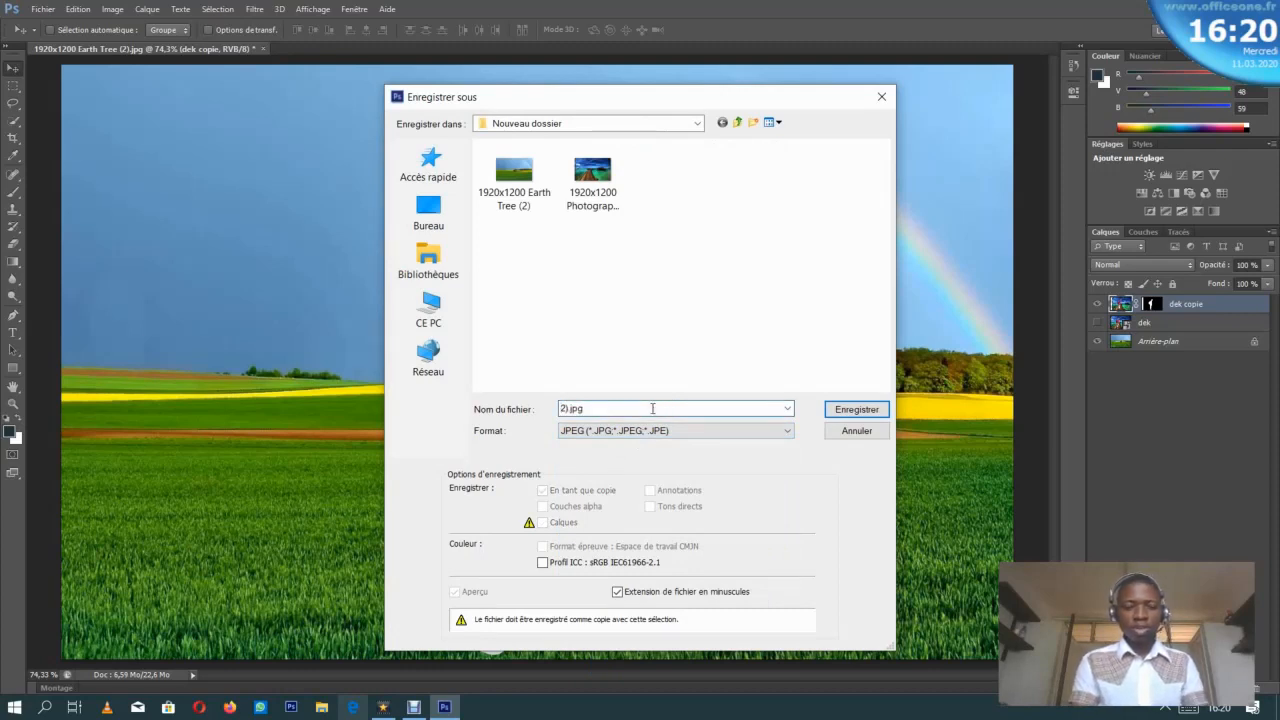
pyautogui.write('DELEX')
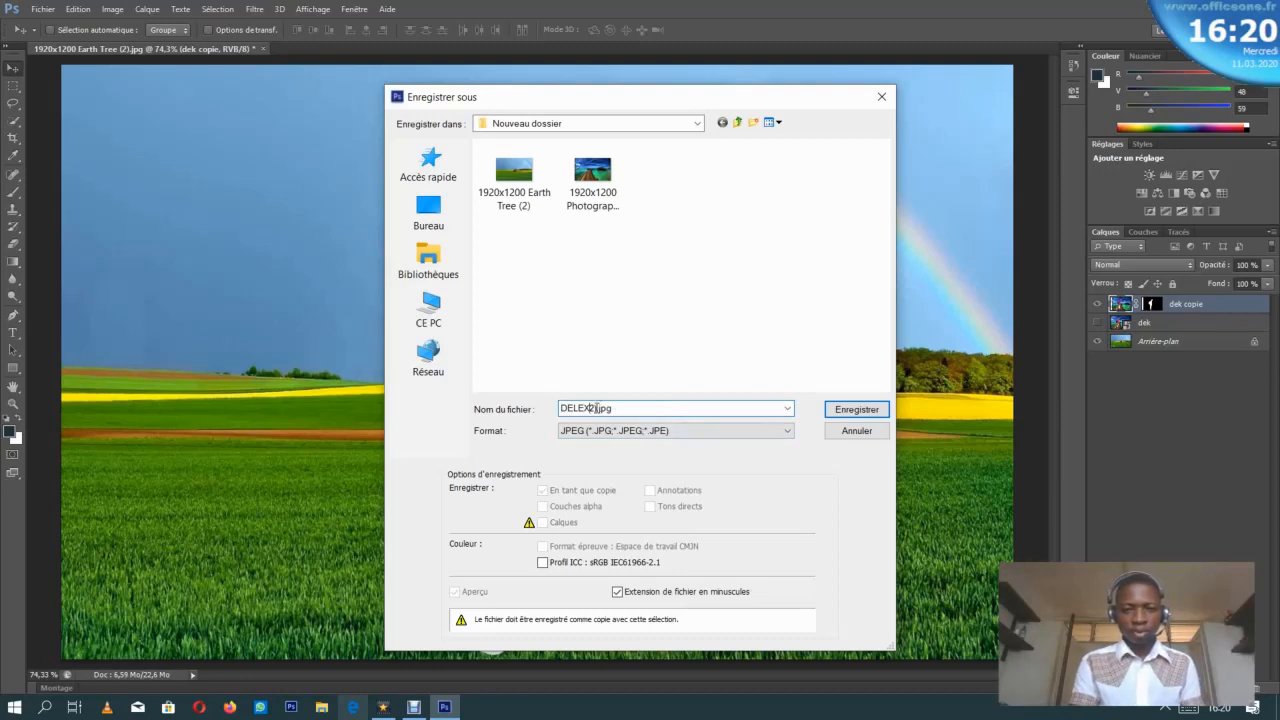
pyautogui.press('Delete')
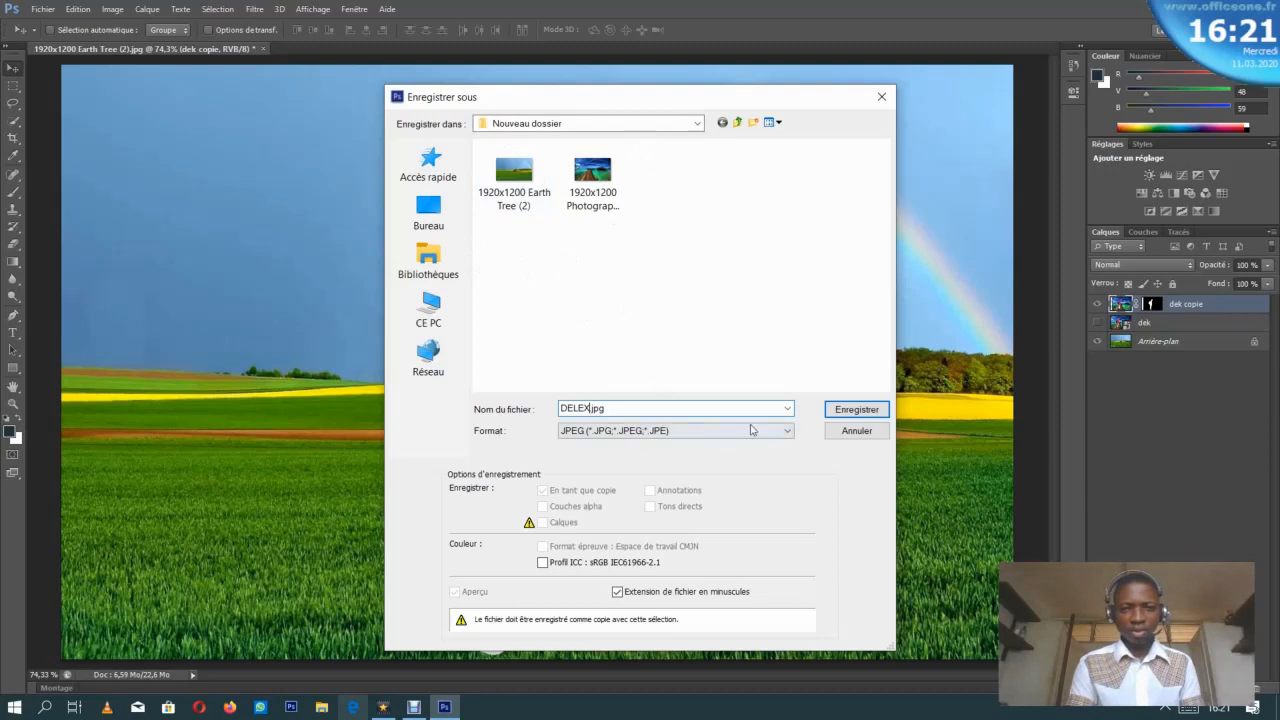
# Step: Save the DELEX JPEG copy with Maximum quality and the baseline ("standard") format
pyautogui.click(857, 410)
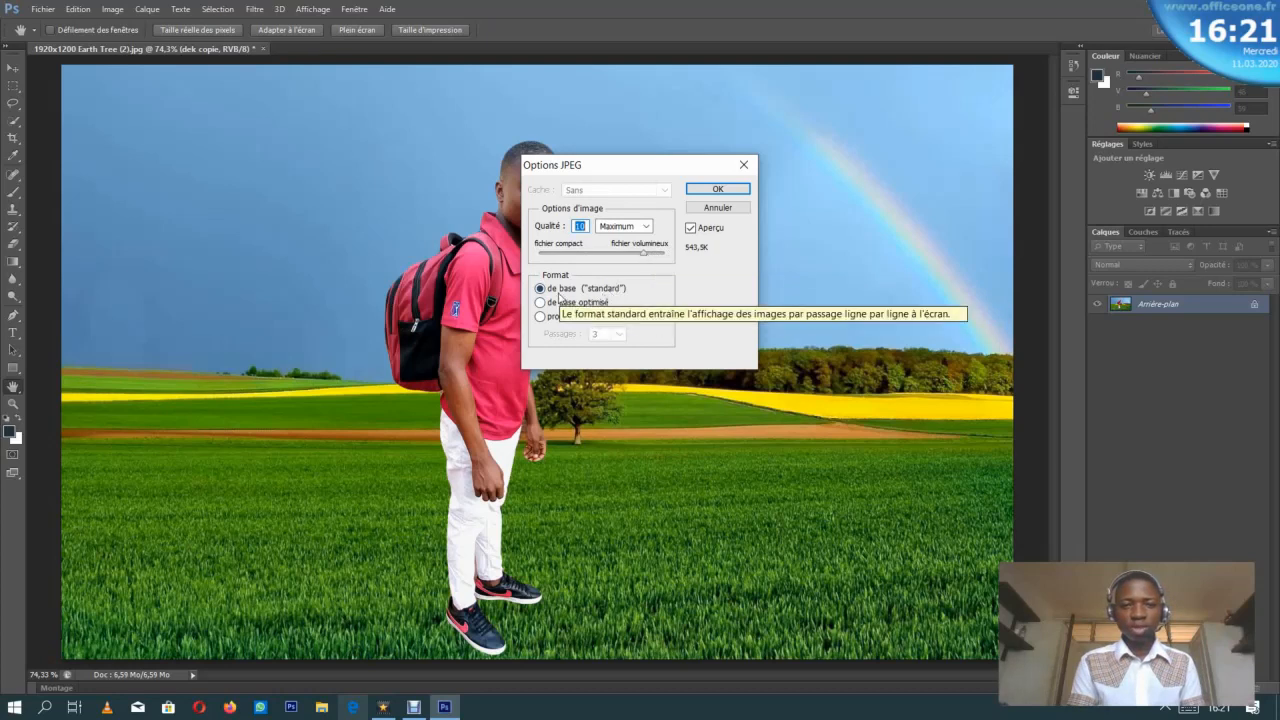
pyautogui.click(716, 190)
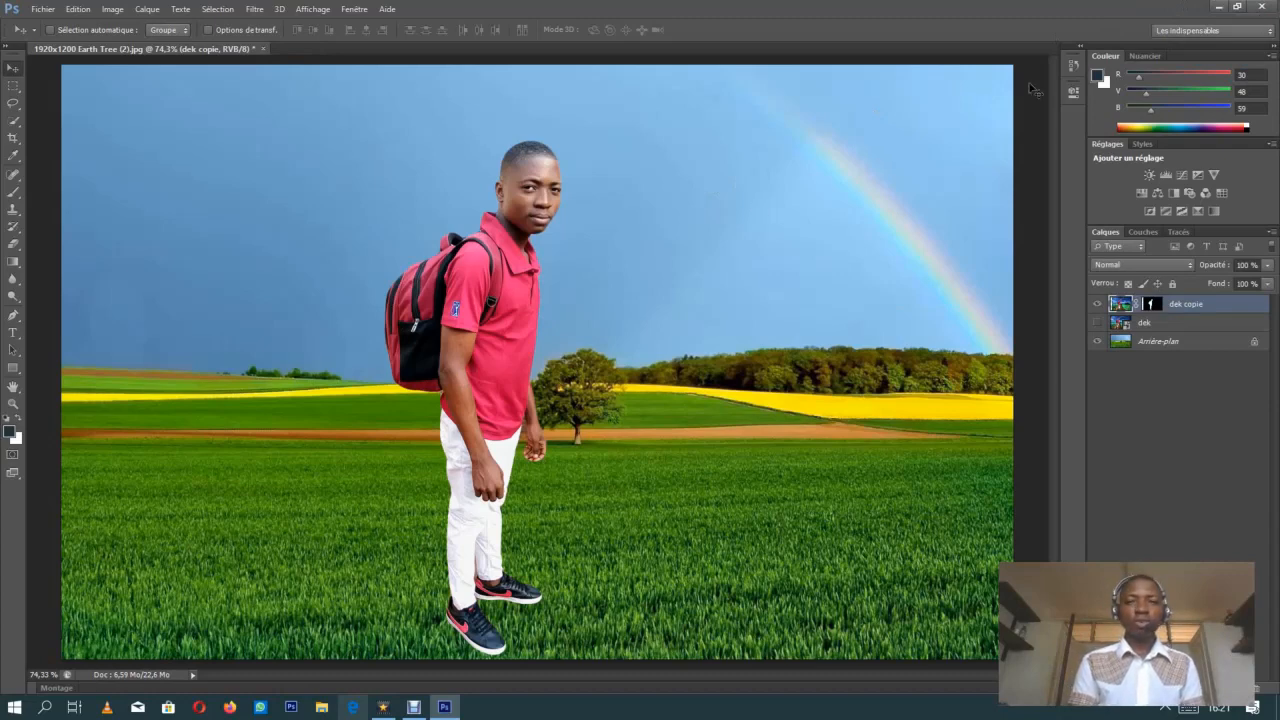
# Step: Switch to File Explorer and open the exported DELEX image from the blutooth\Nouveau dossier folder on DOSSIER PROPRE (D:)
pyautogui.click(1219, 7)
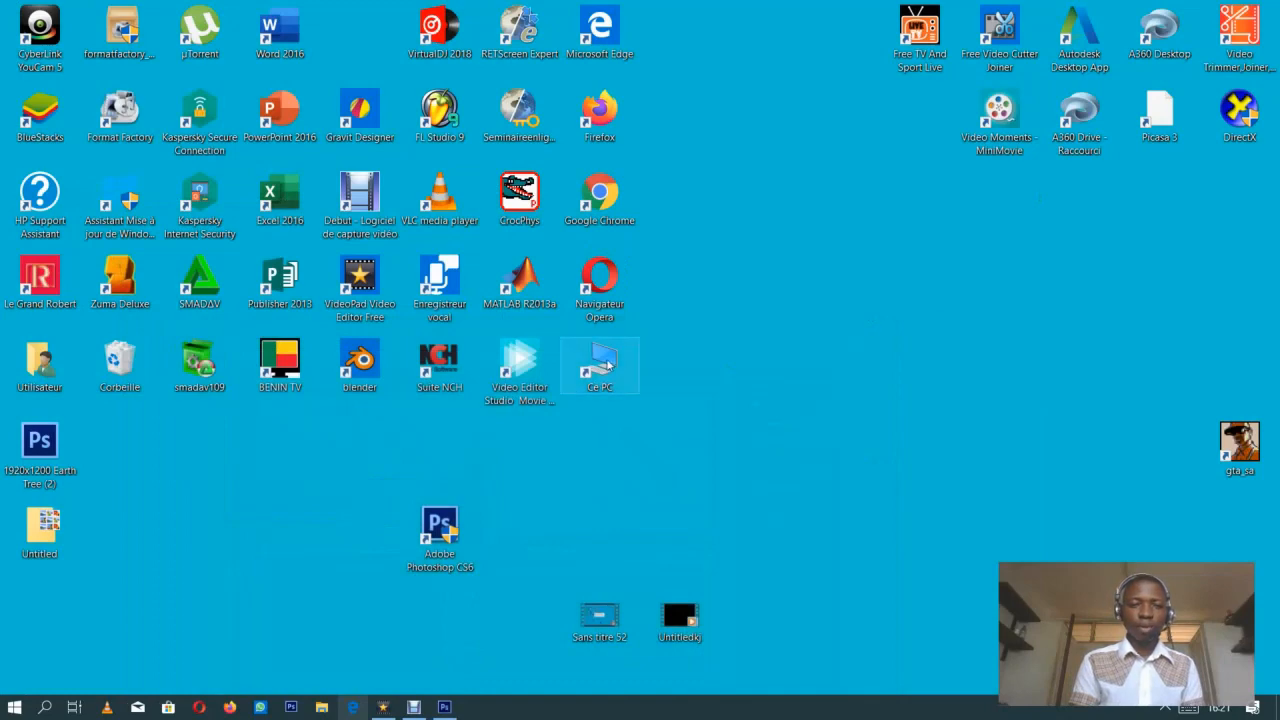
pyautogui.doubleClick(604, 364)
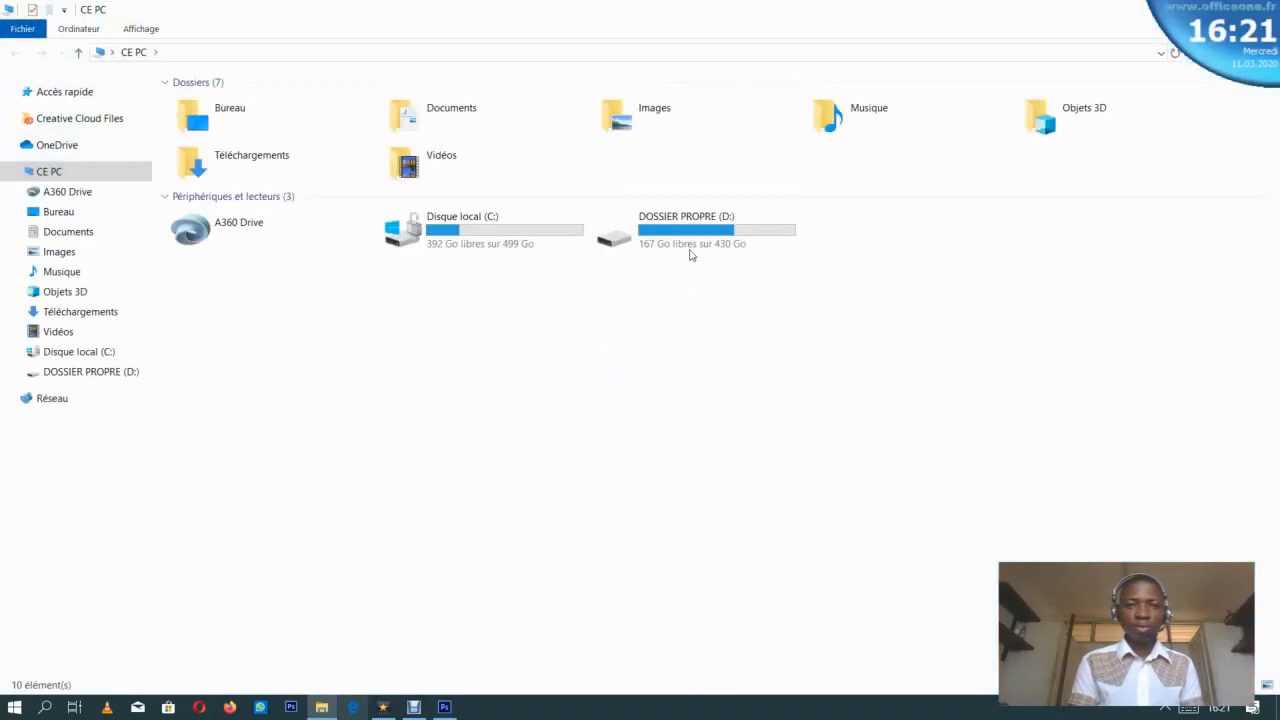
pyautogui.doubleClick(689, 250)
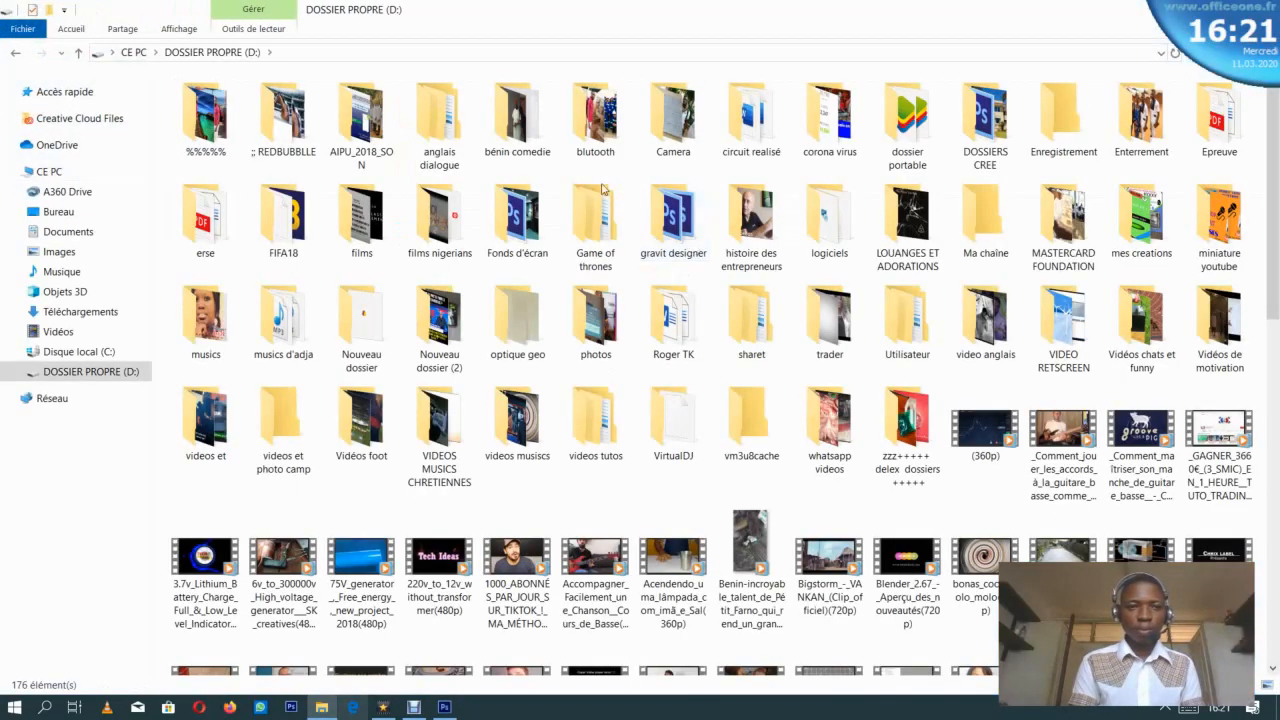
pyautogui.click(213, 120)
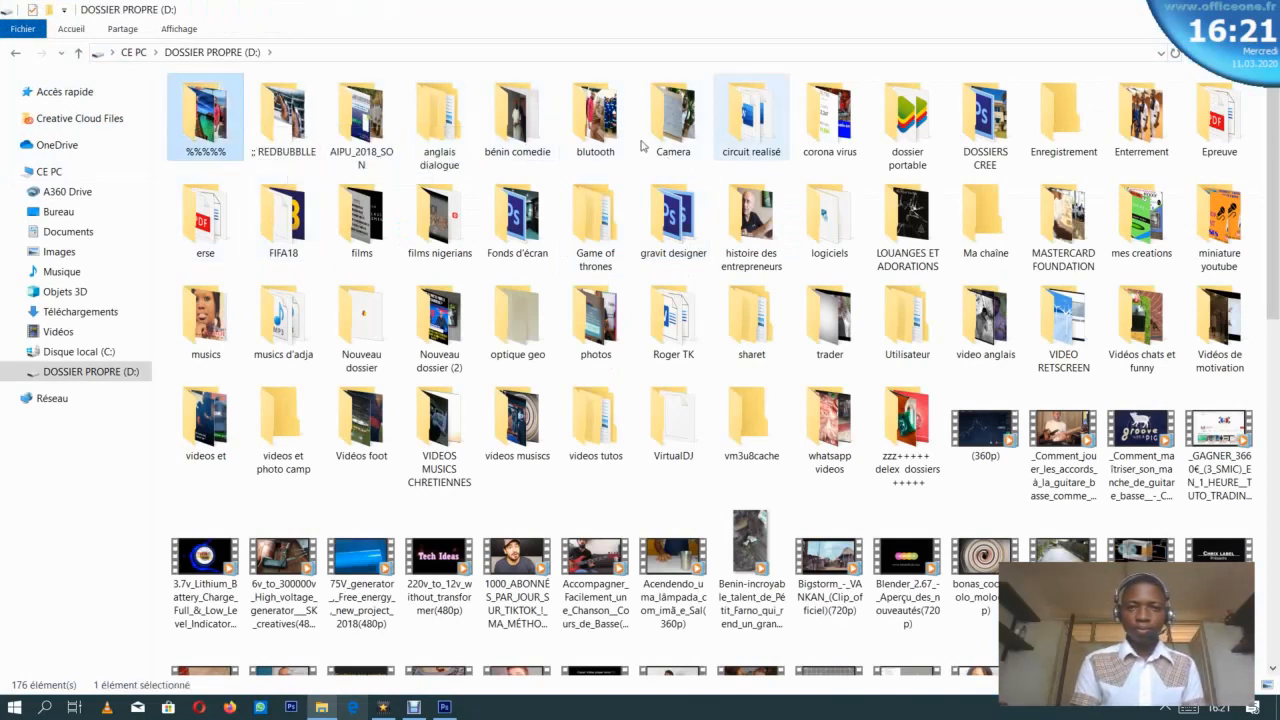
pyautogui.doubleClick(600, 143)
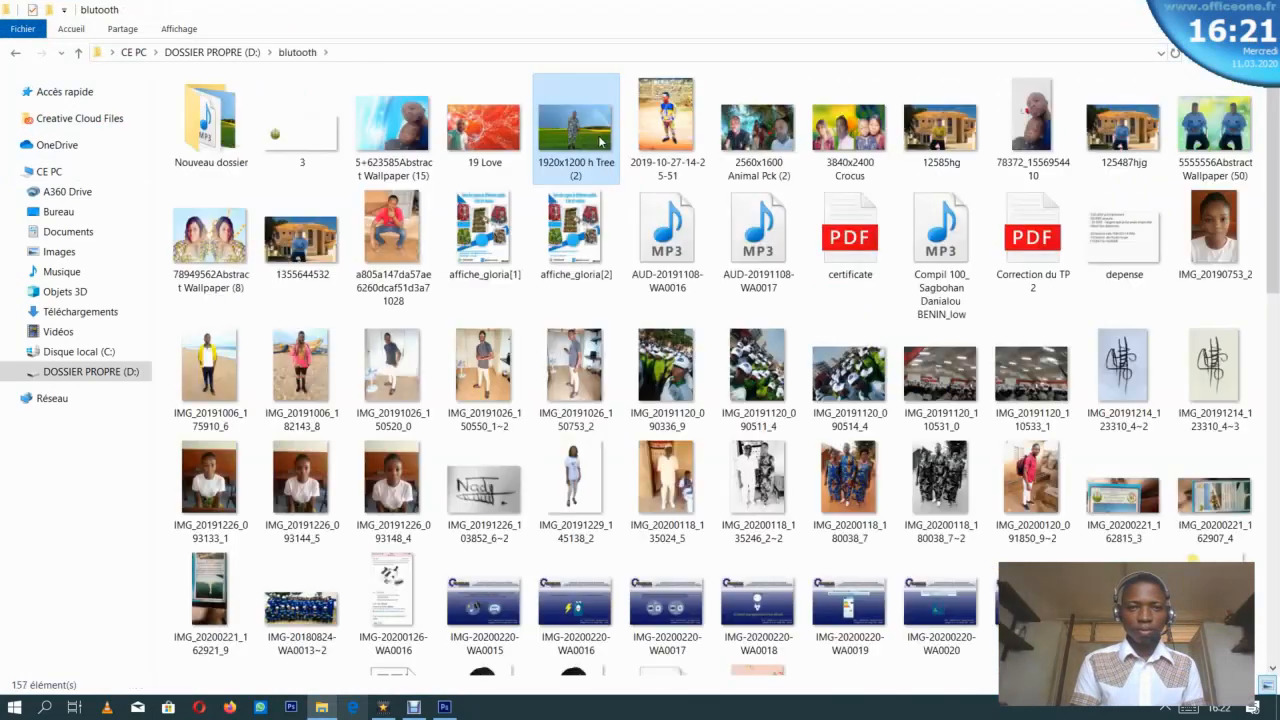
pyautogui.doubleClick(238, 126)
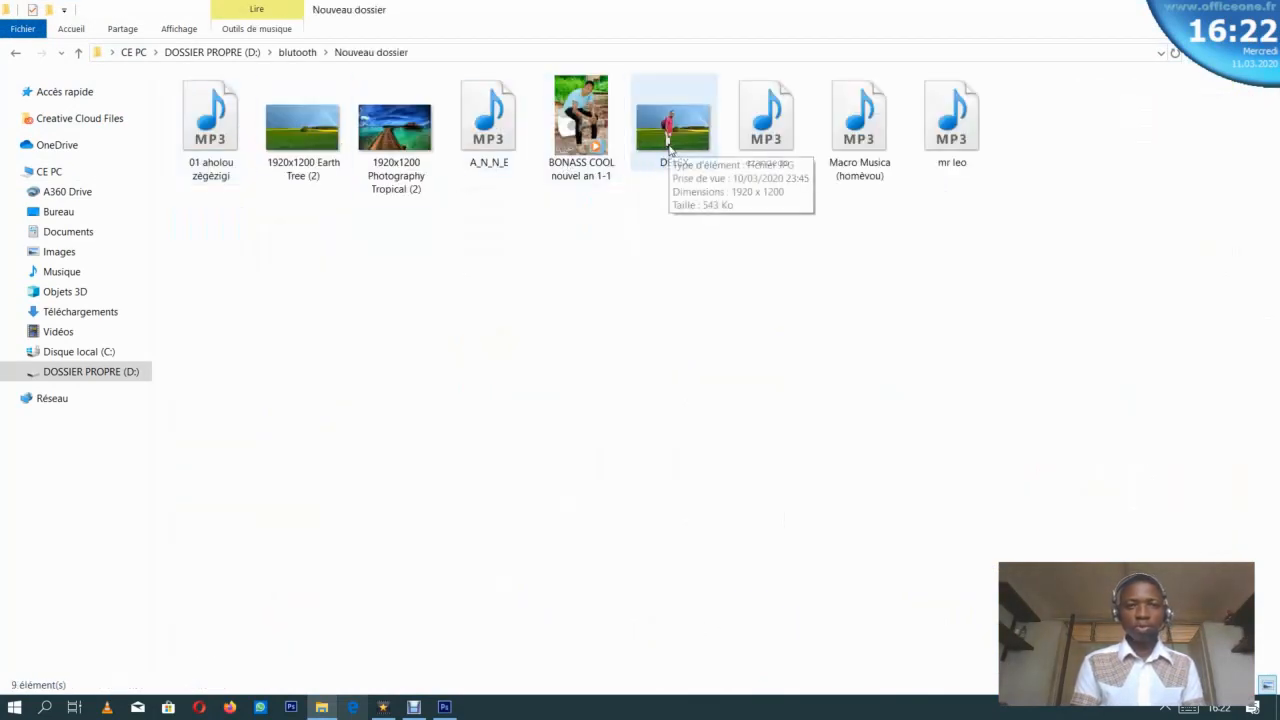
pyautogui.doubleClick(670, 146)
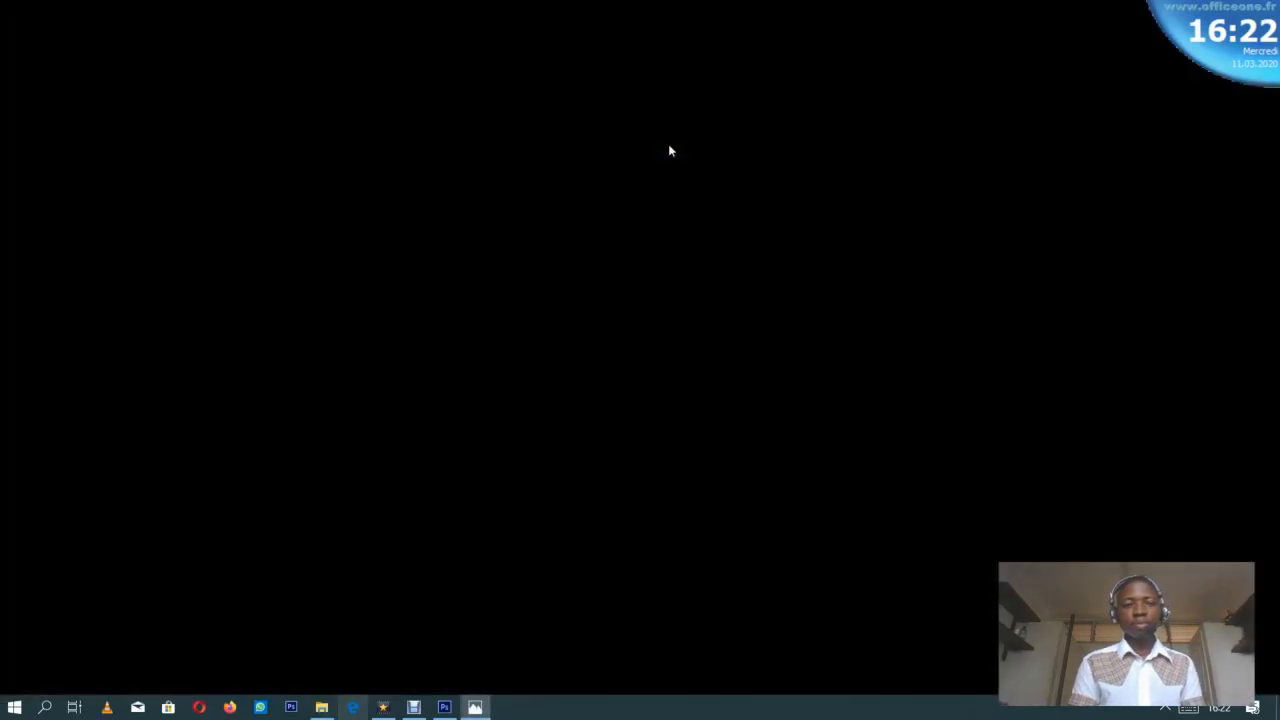